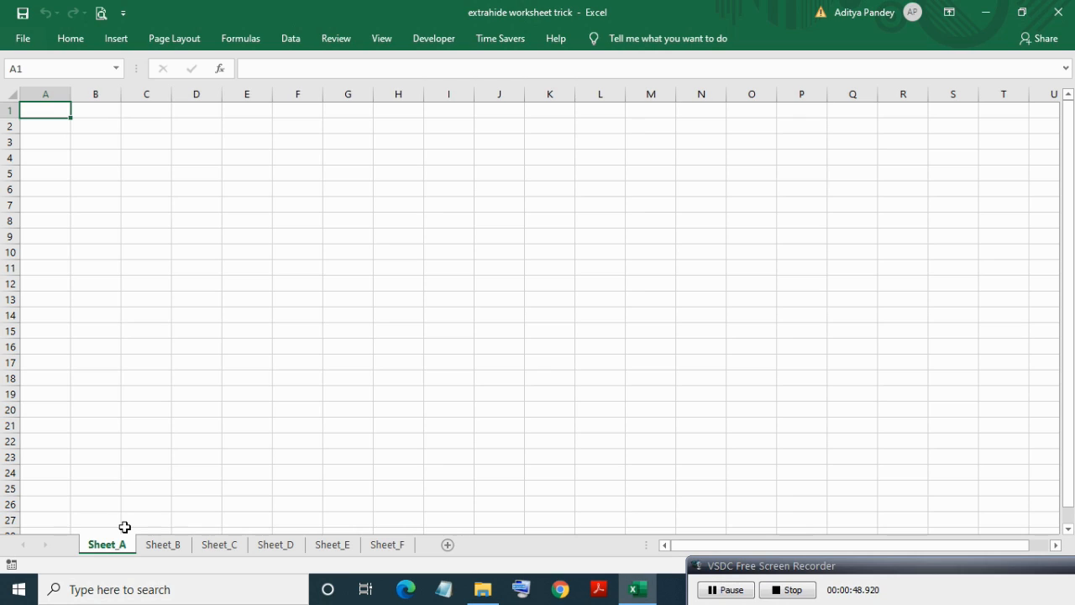
Hide Sheet_A from its tab's context menu, leaving Sheet_B active.
{"action": "left_click", "coordinate": [115, 539]}
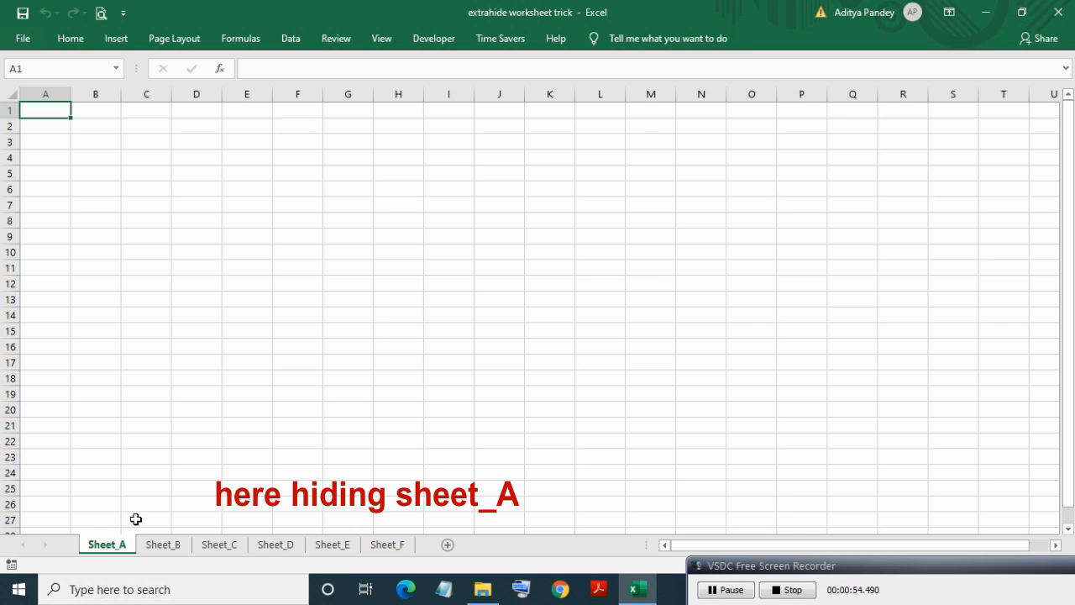
{"action": "left_click", "coordinate": [112, 542]}
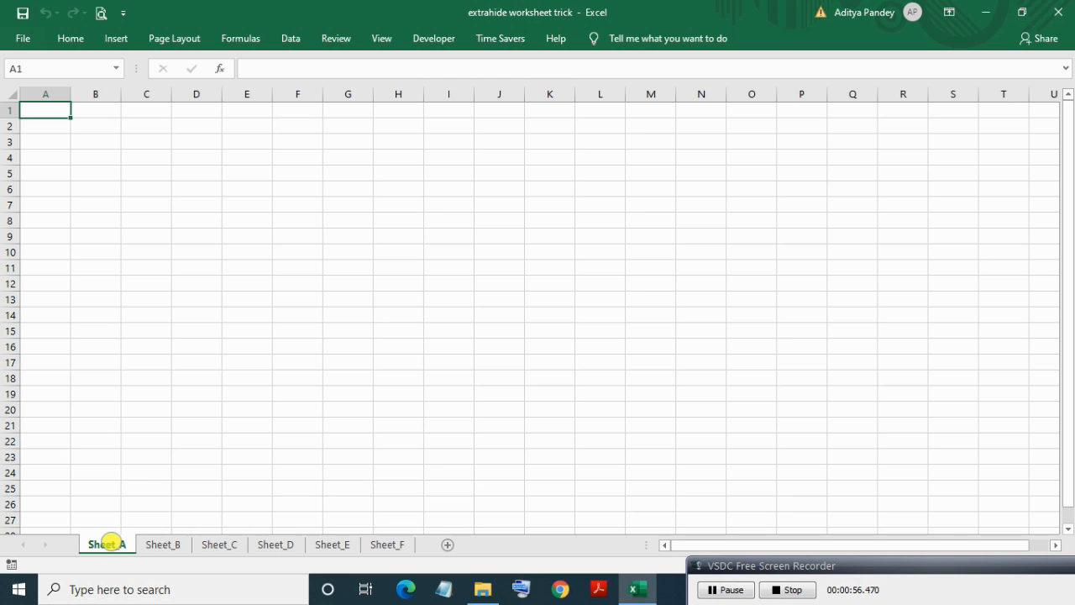
{"action": "right_click", "coordinate": [111, 542]}
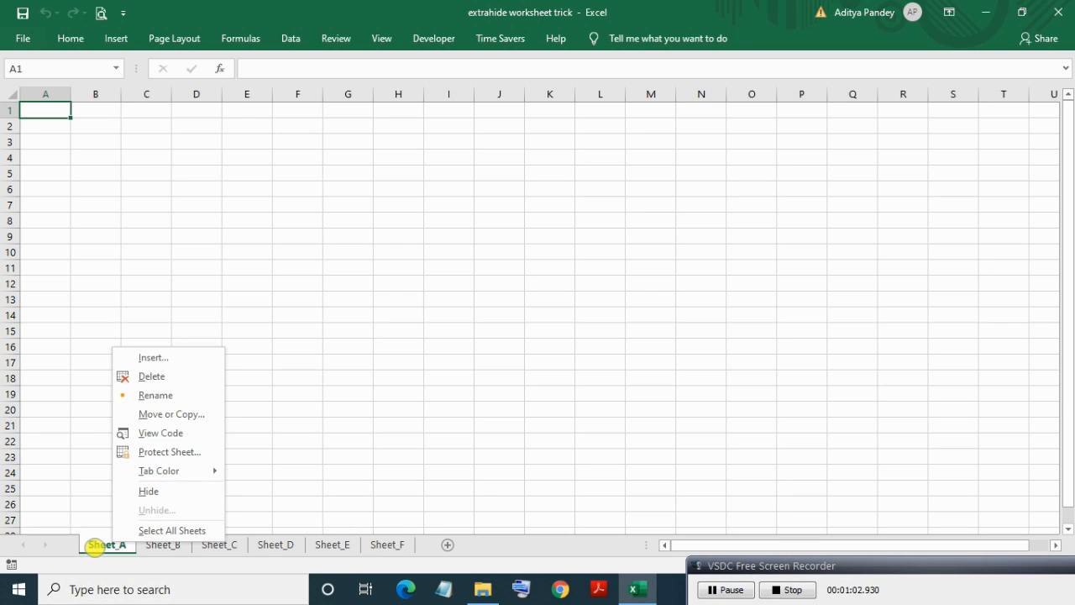
{"action": "left_click", "coordinate": [94, 545]}
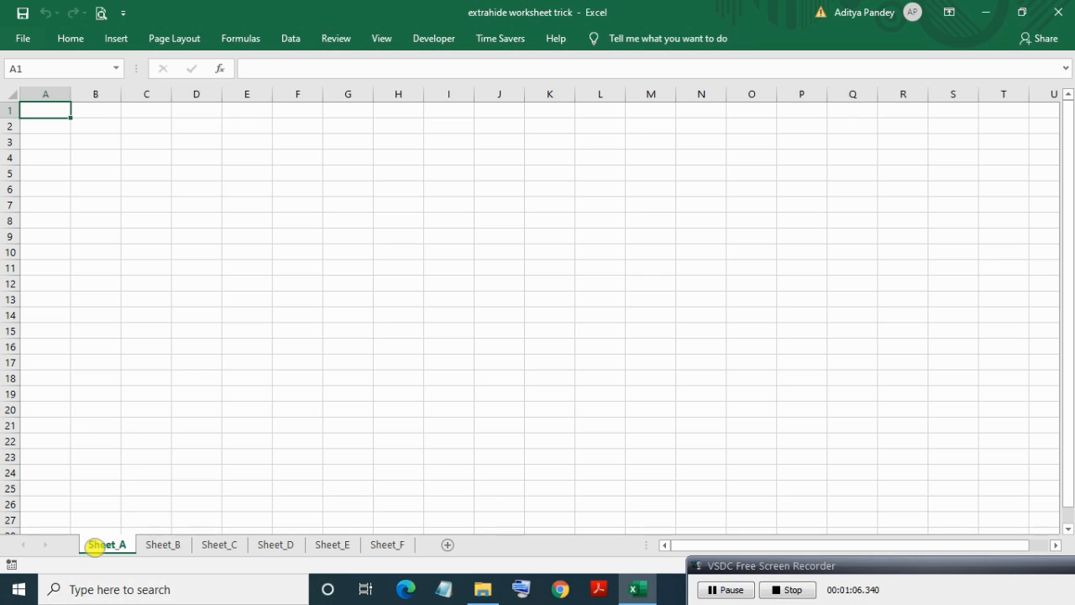
{"action": "right_click", "coordinate": [95, 545]}
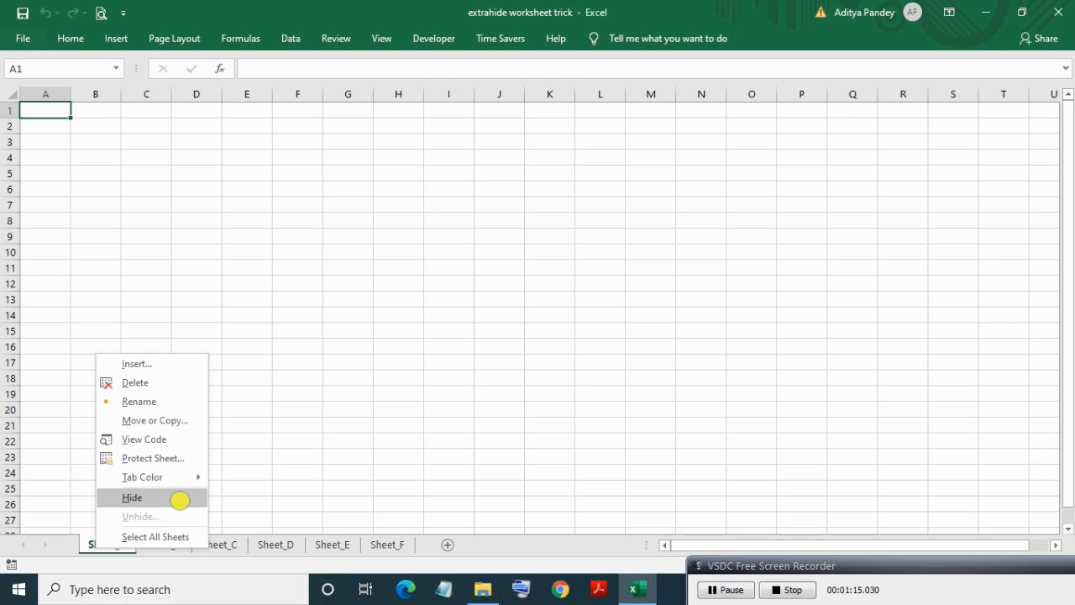
{"action": "left_click", "coordinate": [180, 500]}
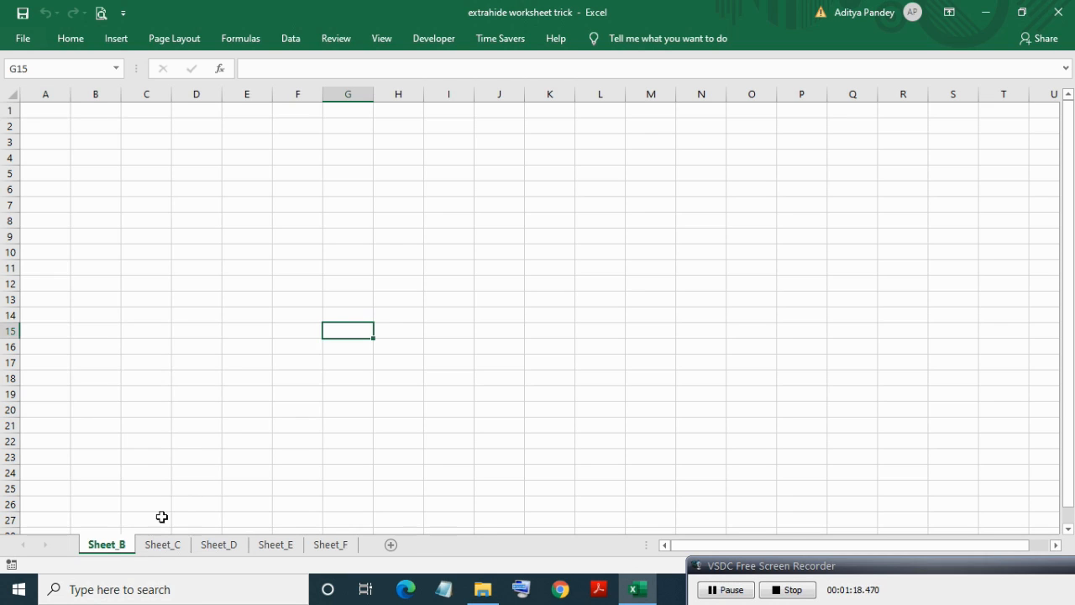
Group the Sheet_B and Sheet_C tabs with Ctrl+click and hide both at once.
{"action": "left_click", "coordinate": [155, 542]}
{"action": "left_click", "coordinate": [106, 545]}
{"action": "left_click", "coordinate": [159, 545]}
{"action": "left_click", "coordinate": [96, 545]}
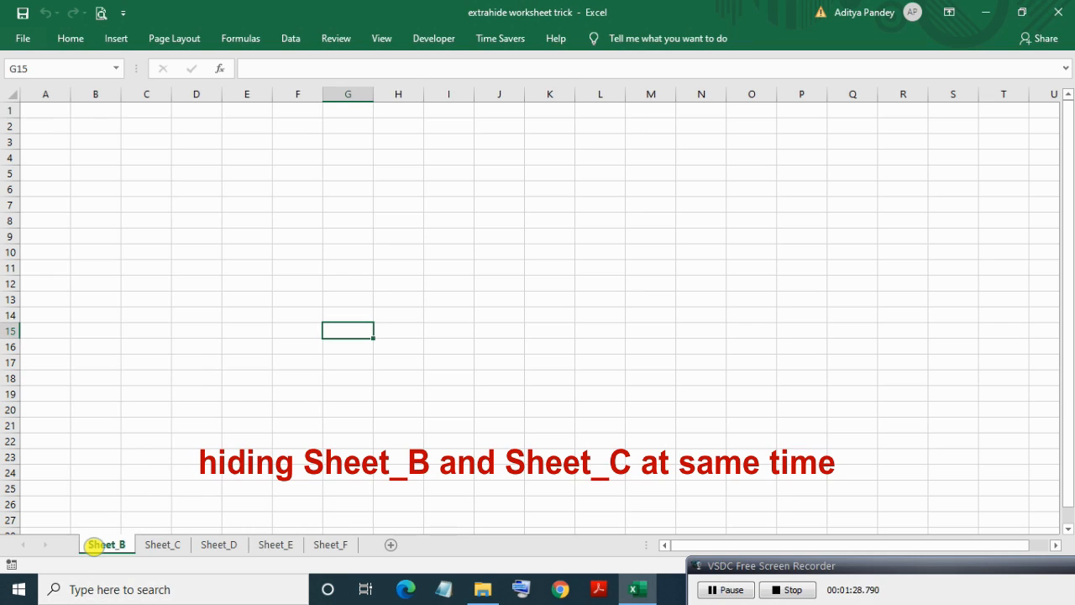
{"action": "left_click", "coordinate": [157, 545]}
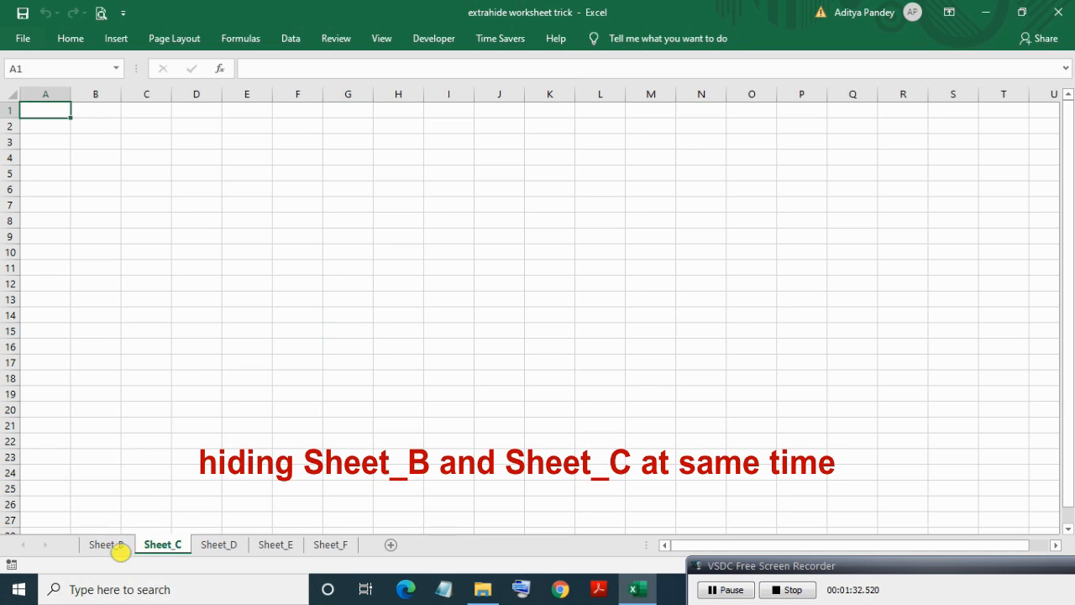
{"action": "left_click", "coordinate": [108, 545]}
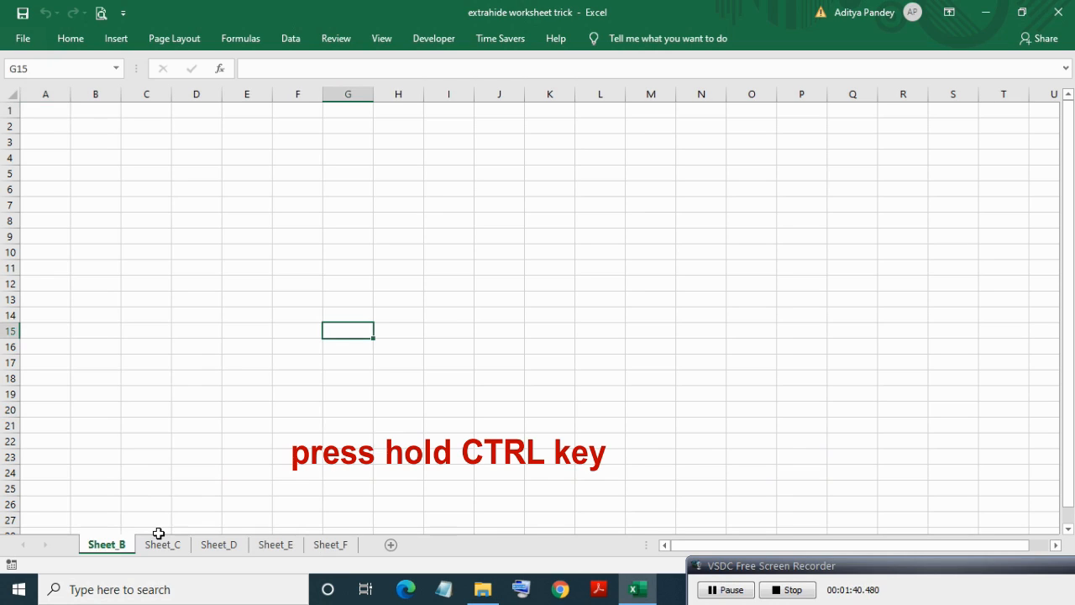
{"action": "left_click", "coordinate": [162, 545], "text": "ctrl"}
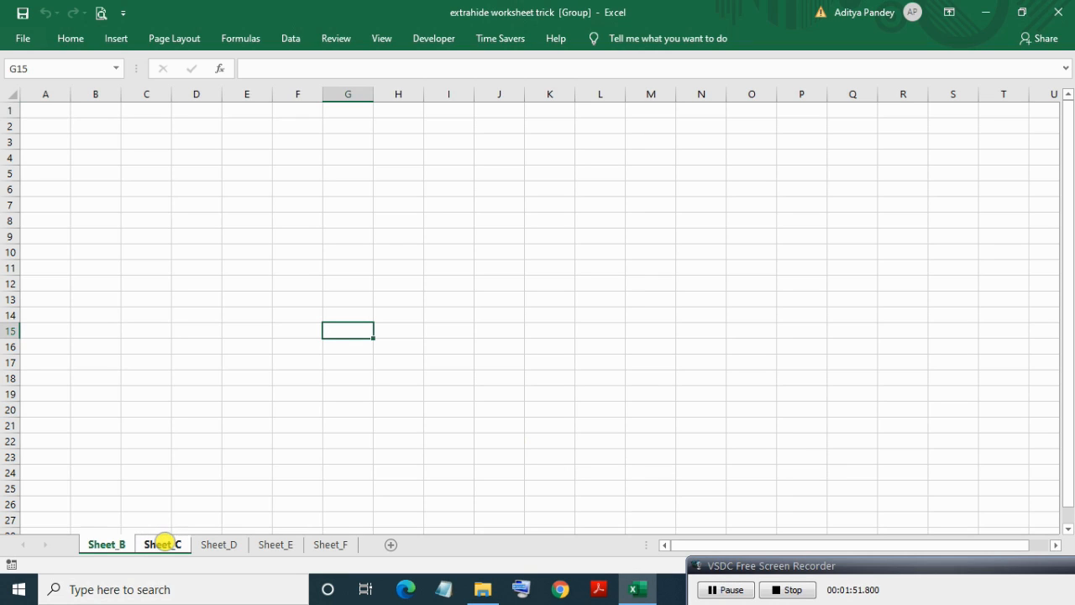
{"action": "right_click", "coordinate": [162, 544]}
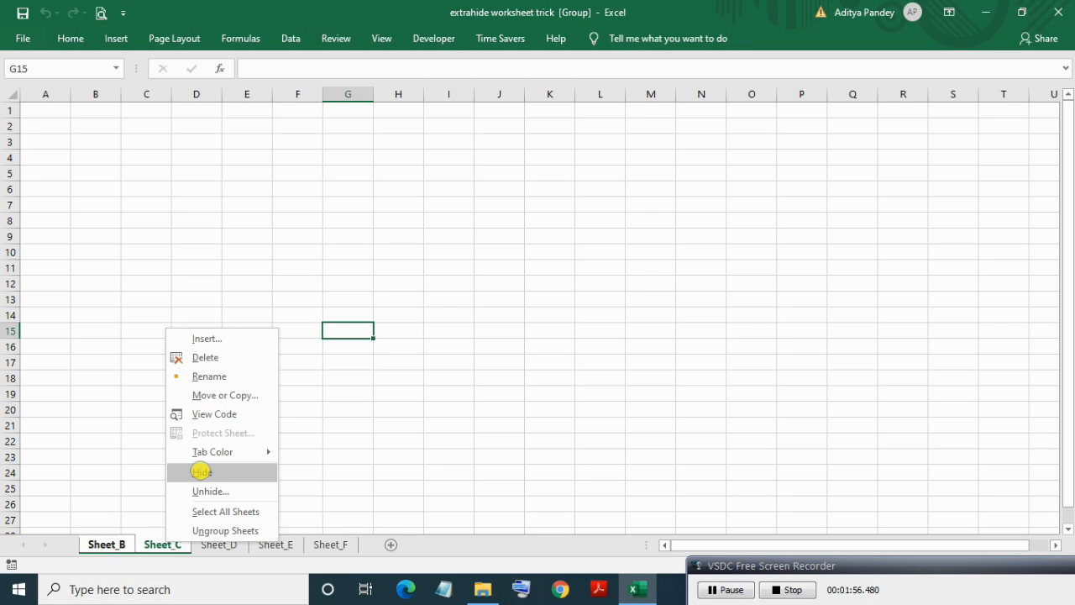
{"action": "left_click", "coordinate": [202, 471]}
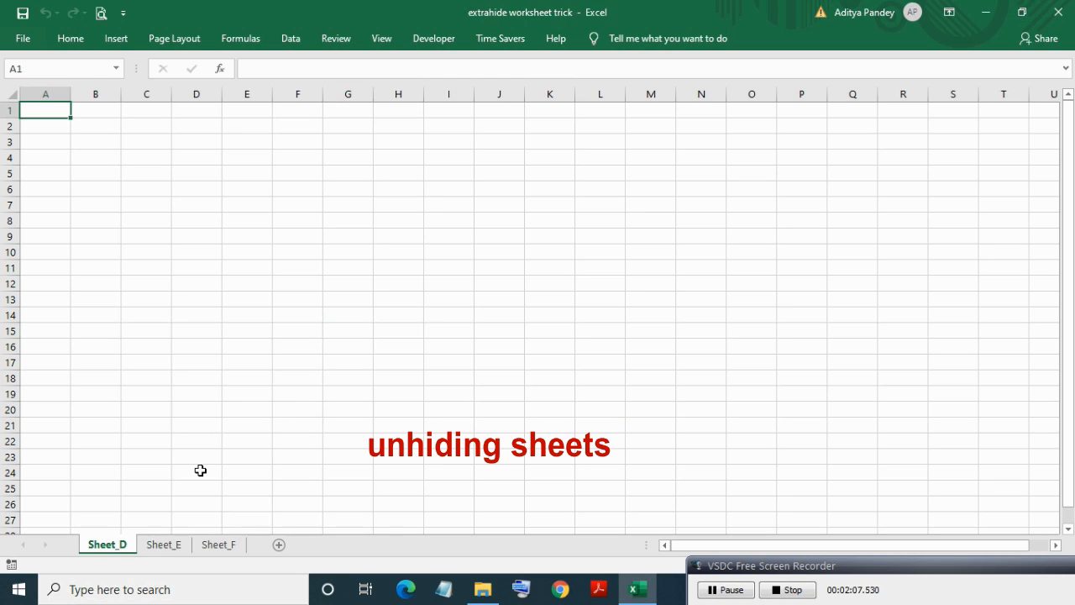
Unhide Sheet_B, then Sheet_A, then Sheet_C through the Unhide dialog.
{"action": "right_click", "coordinate": [112, 544]}
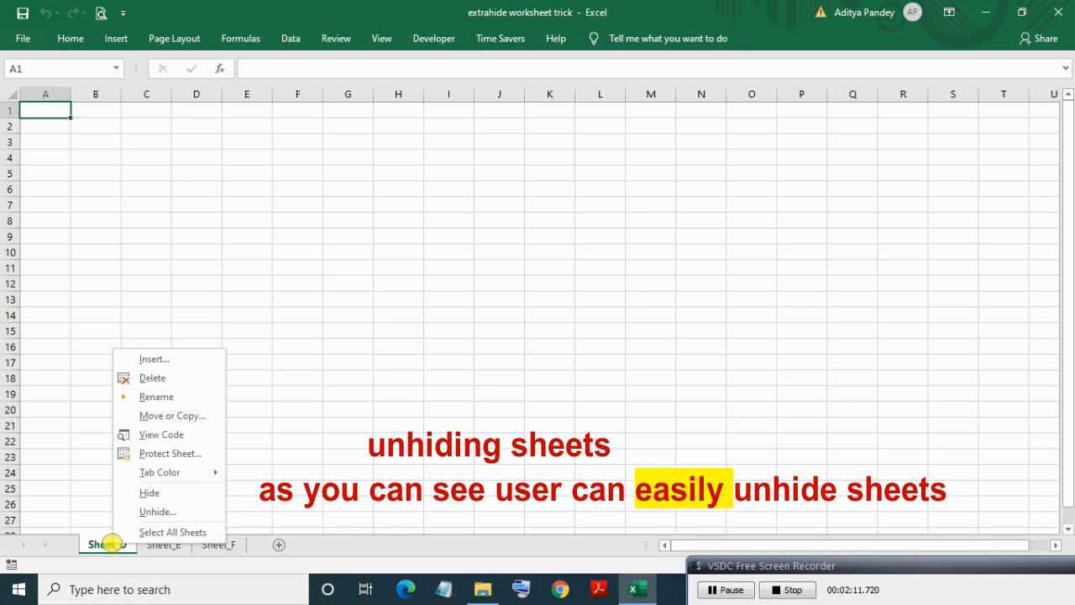
{"action": "left_click", "coordinate": [196, 509]}
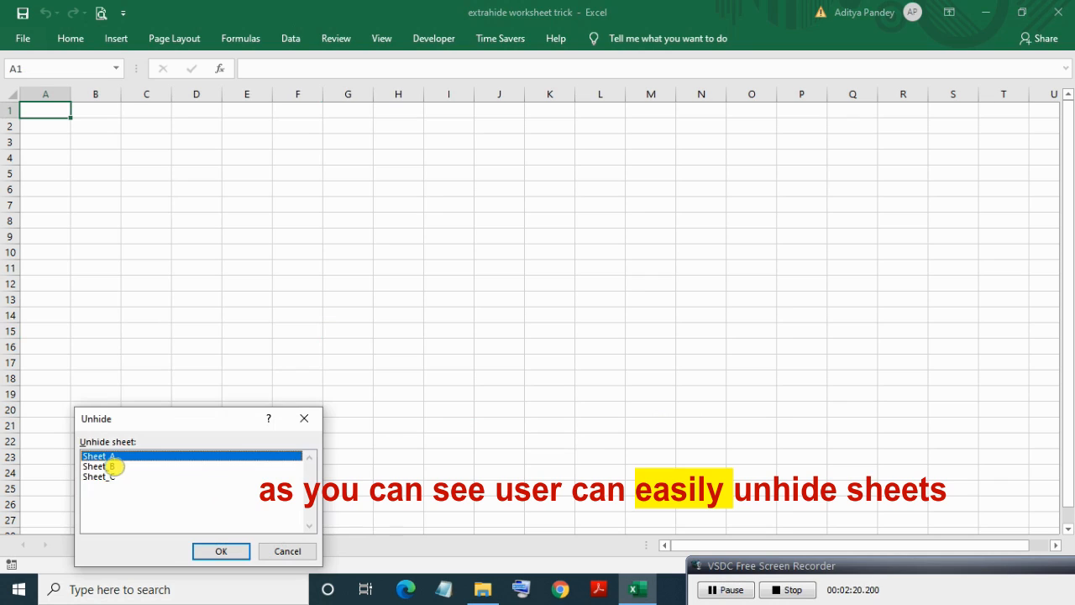
{"action": "left_click", "coordinate": [111, 466]}
{"action": "left_click", "coordinate": [218, 549]}
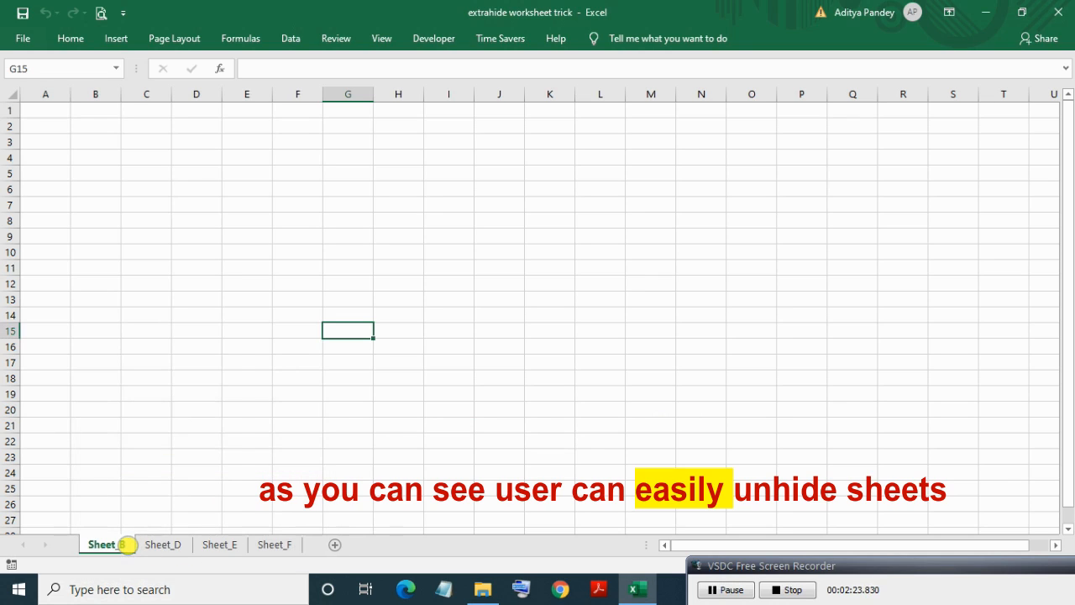
{"action": "right_click", "coordinate": [126, 544]}
{"action": "left_click", "coordinate": [168, 515]}
{"action": "left_click", "coordinate": [185, 549]}
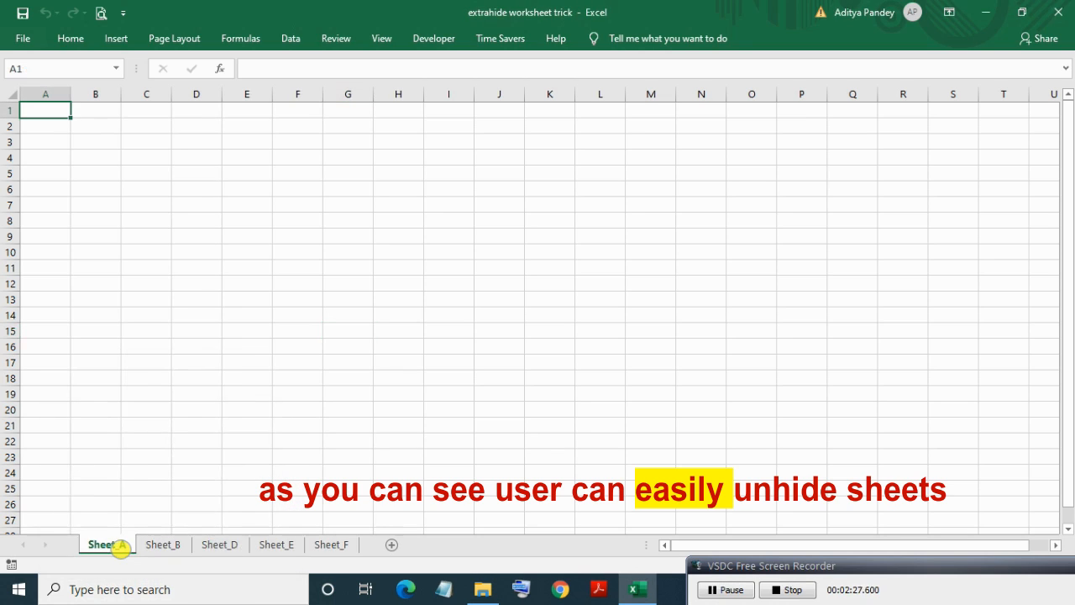
{"action": "right_click", "coordinate": [120, 544]}
{"action": "left_click", "coordinate": [166, 514]}
{"action": "left_click", "coordinate": [182, 551]}
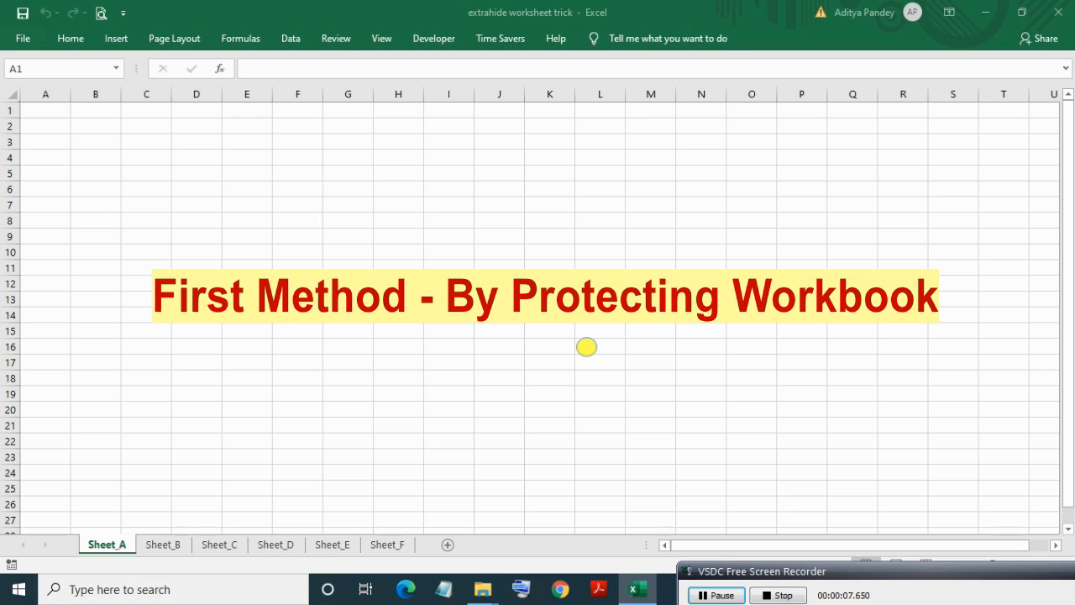
Group Sheet_A with Sheet_B and hide both tabs, leaving Sheet_C active.
{"action": "left_click", "coordinate": [52, 125]}
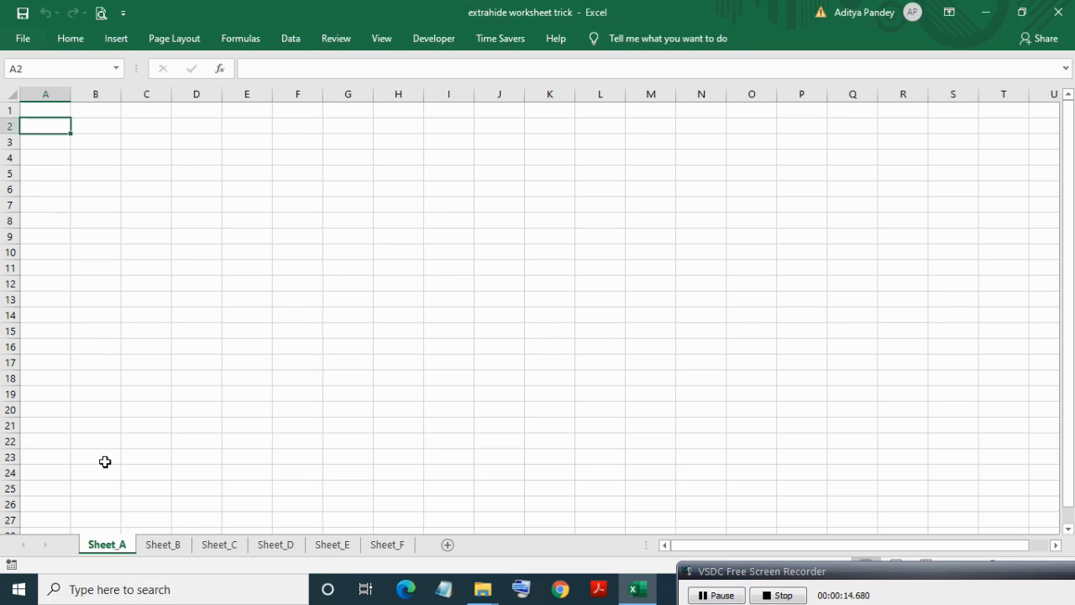
{"action": "left_click", "coordinate": [160, 545]}
{"action": "left_click", "coordinate": [120, 543]}
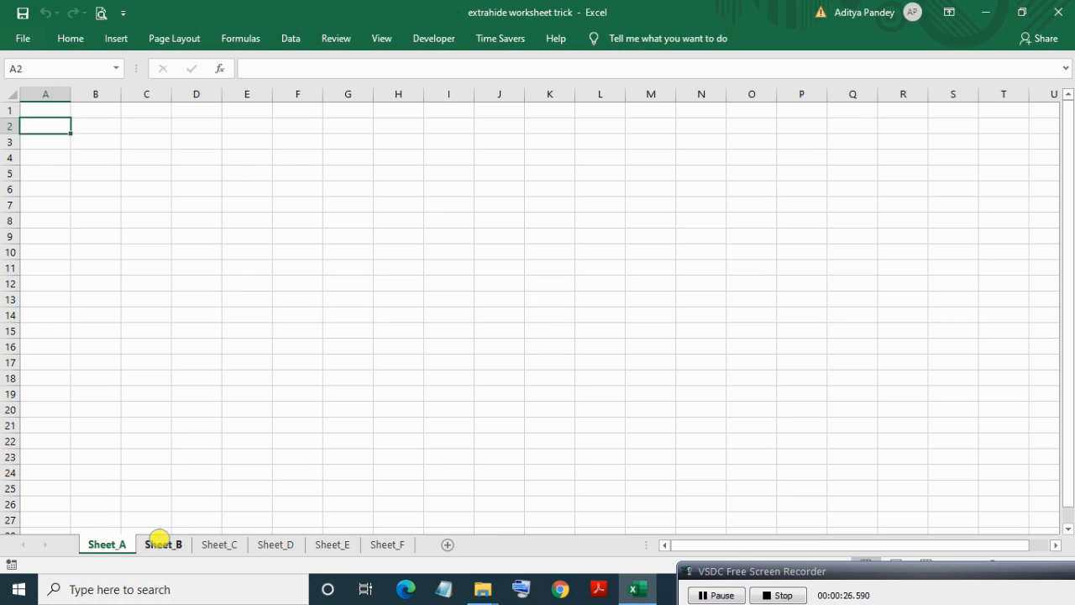
{"action": "left_click", "coordinate": [159, 542], "text": "ctrl"}
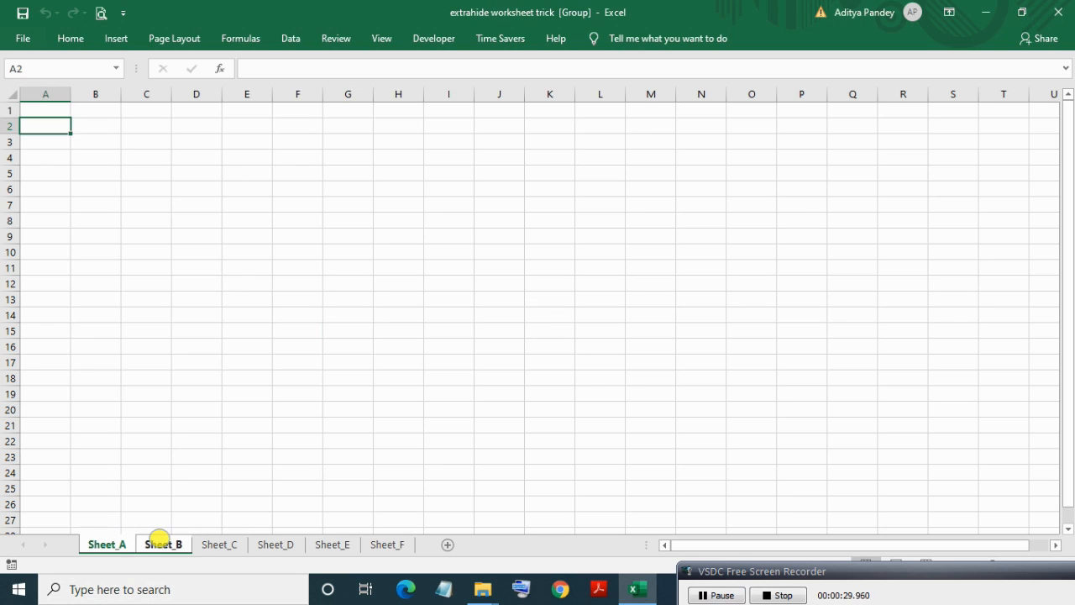
{"action": "right_click", "coordinate": [160, 538]}
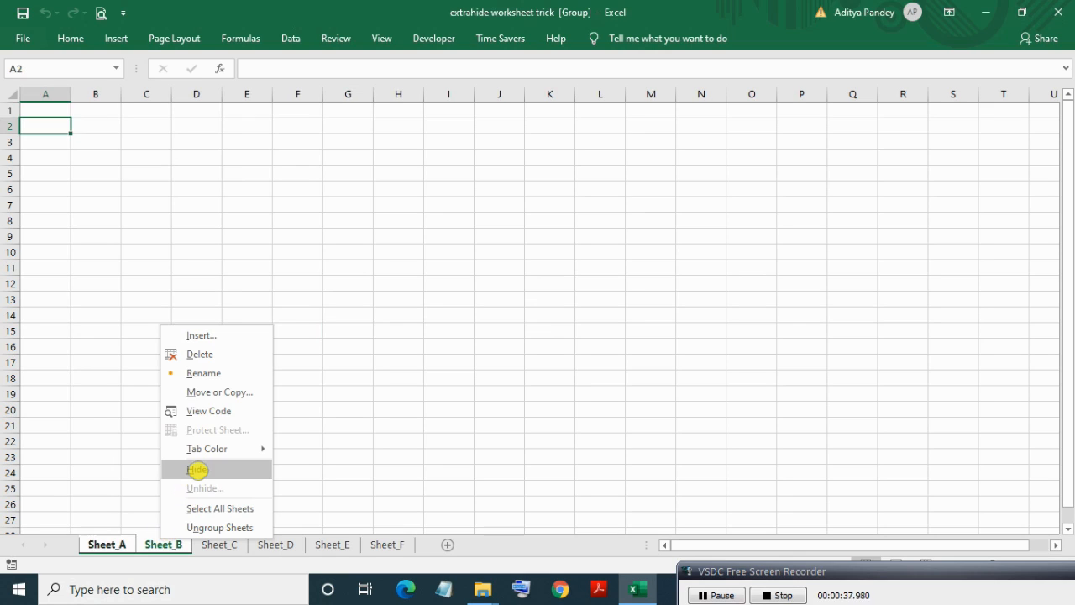
{"action": "left_click", "coordinate": [196, 469]}
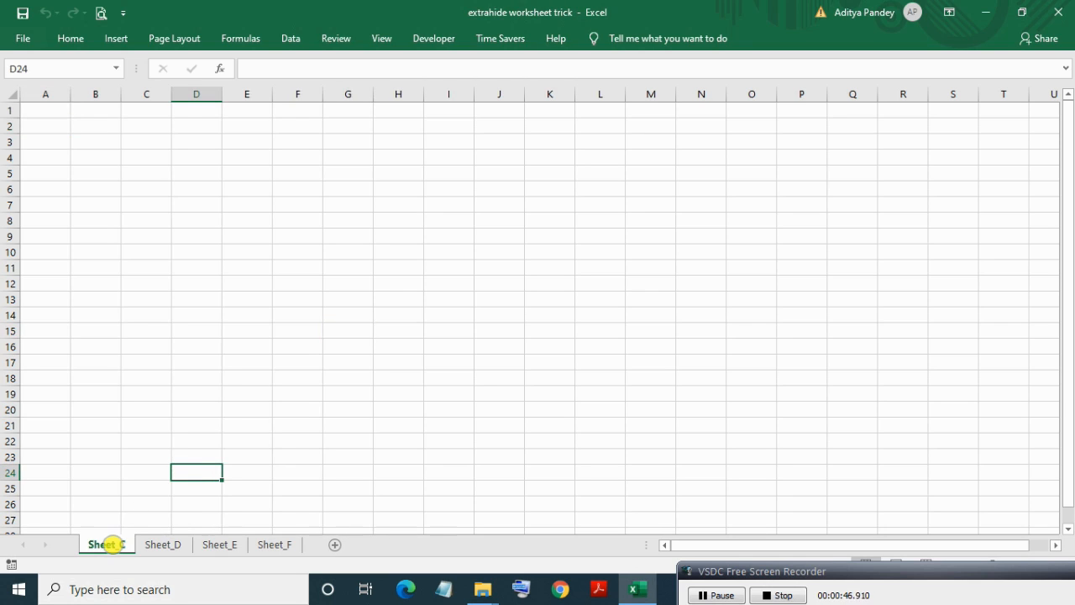
{"action": "right_click", "coordinate": [110, 544]}
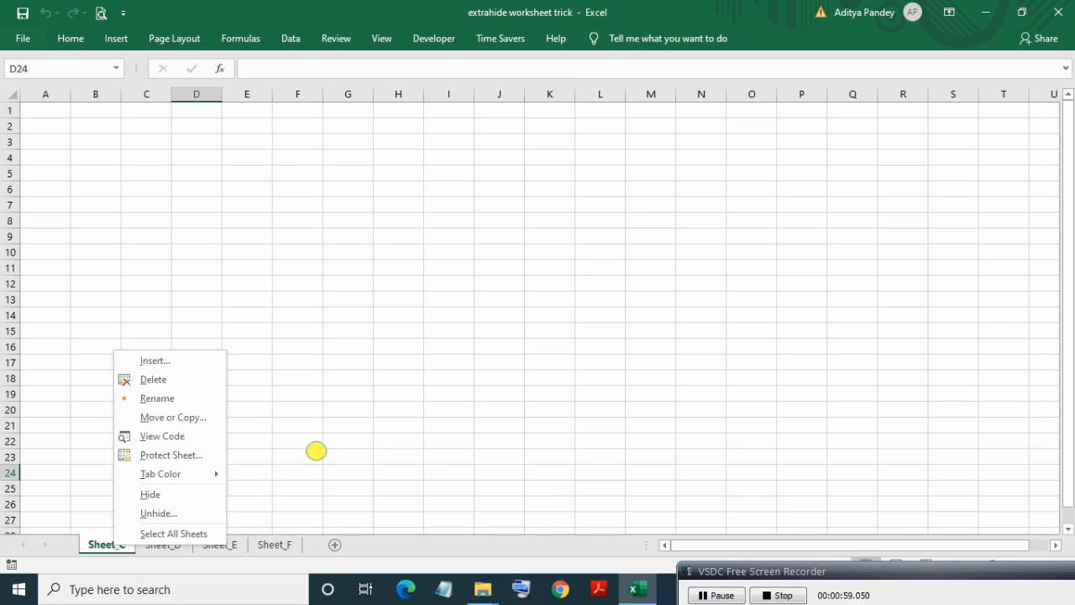
{"action": "left_click", "coordinate": [314, 449]}
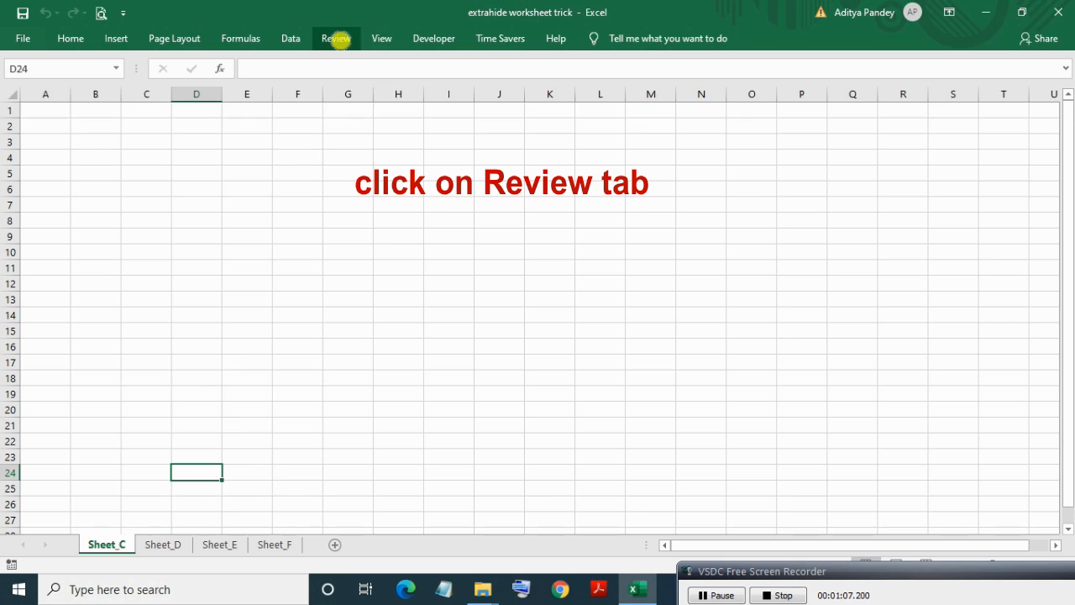
Protect the workbook structure from the Review tab, entering and confirming a password.
{"action": "left_click", "coordinate": [339, 41]}
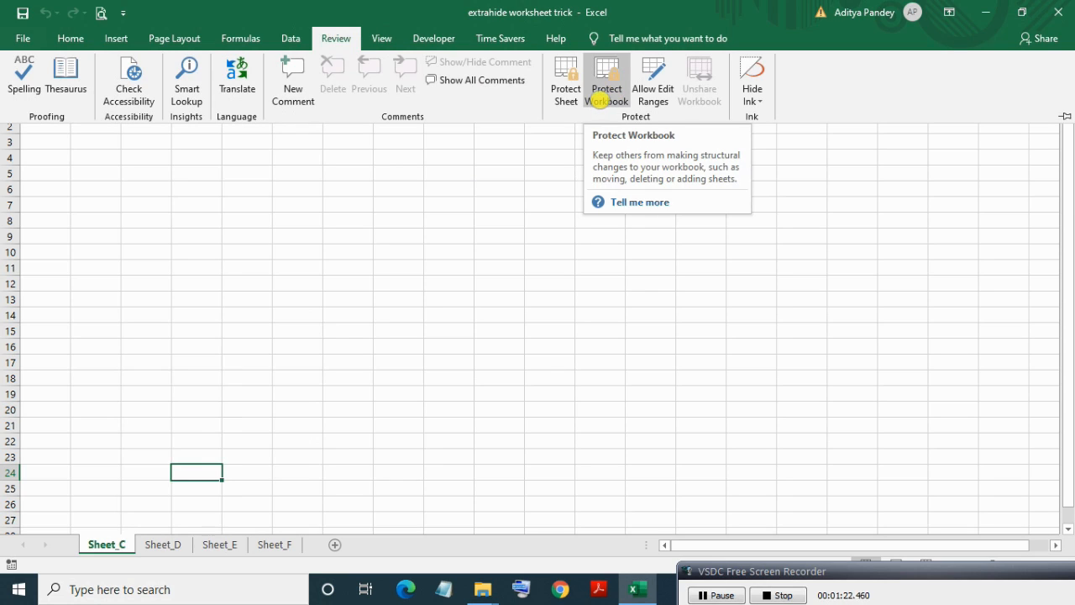
{"action": "left_click", "coordinate": [601, 99]}
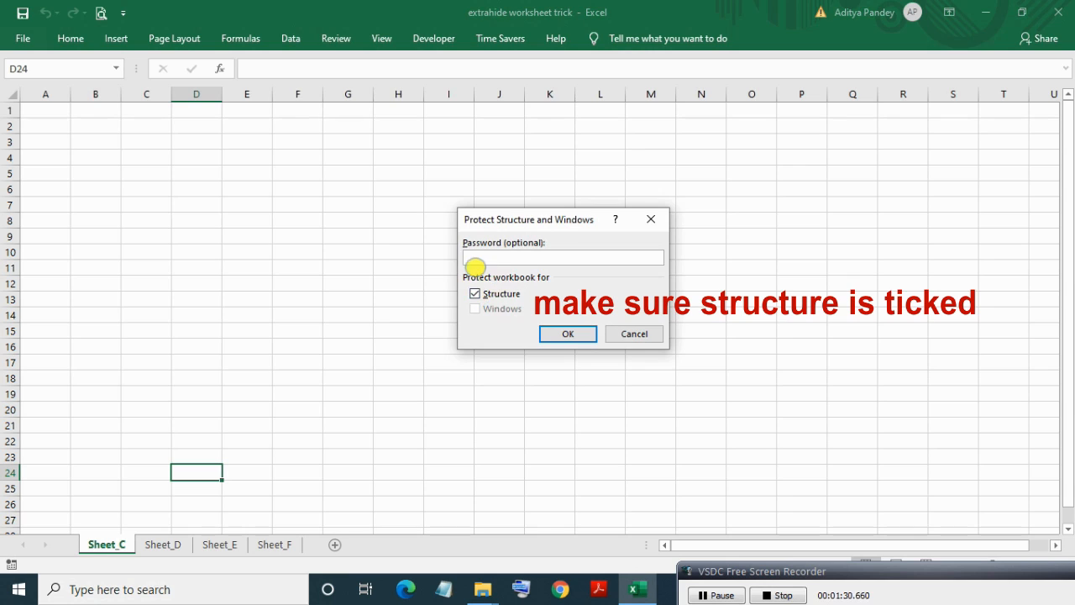
{"action": "type", "text": "••"}
{"action": "key", "text": "Return"}
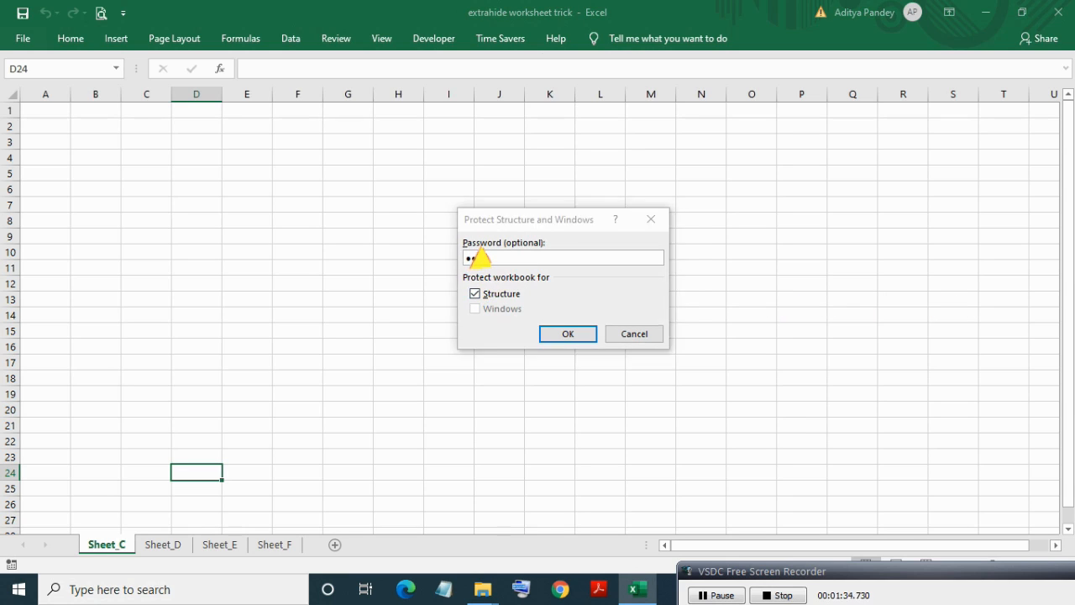
{"action": "type", "text": "••"}
{"action": "key", "text": "Return"}
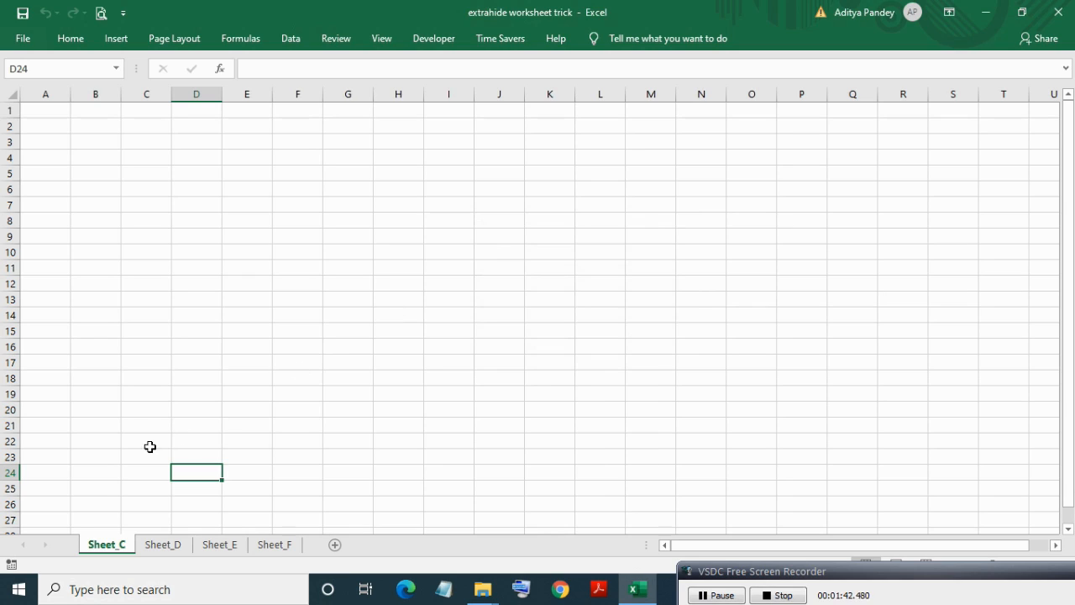
{"action": "right_click", "coordinate": [112, 541]}
{"action": "right_click", "coordinate": [110, 543]}
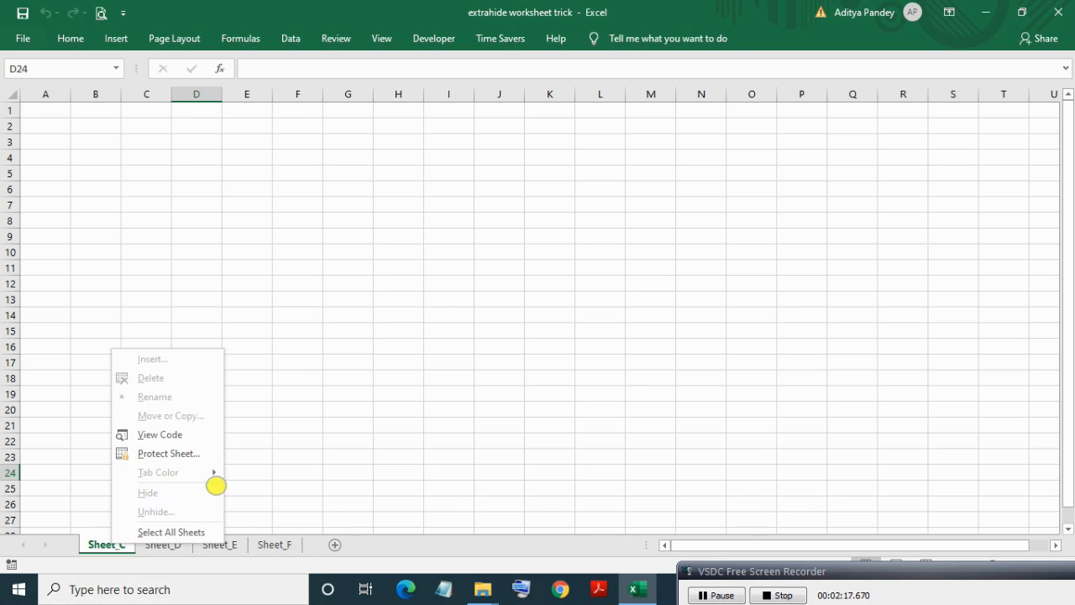
{"action": "left_click", "coordinate": [258, 466]}
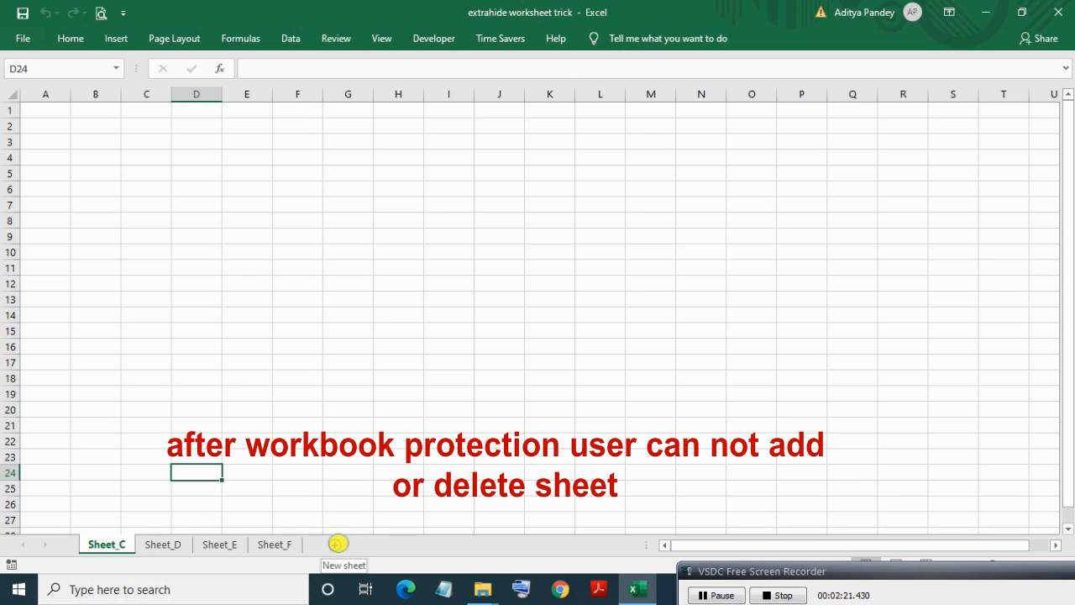
{"action": "left_click", "coordinate": [337, 543]}
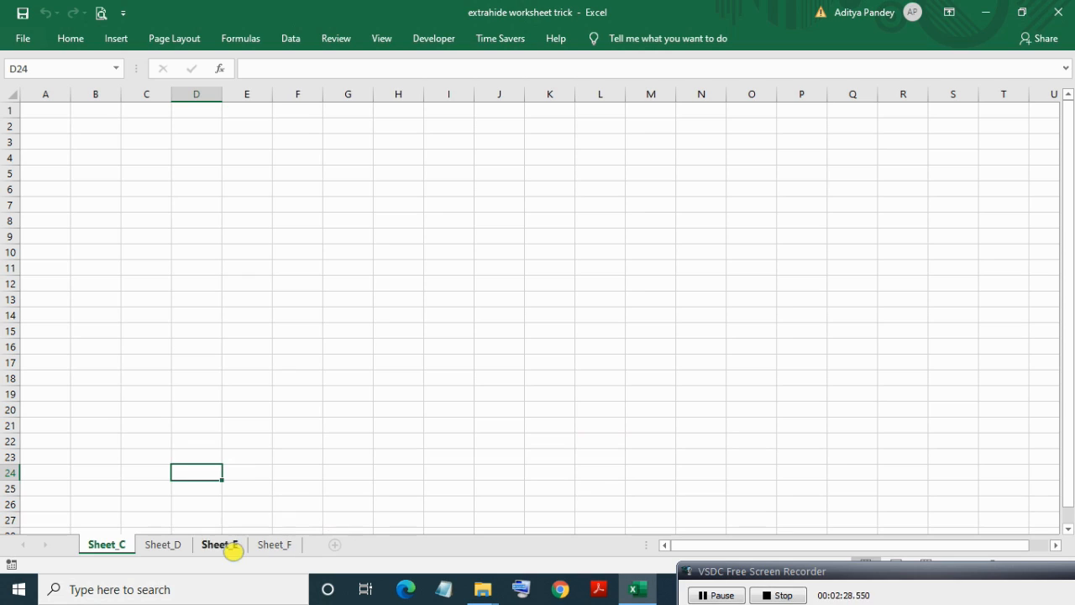
{"action": "left_click", "coordinate": [332, 544]}
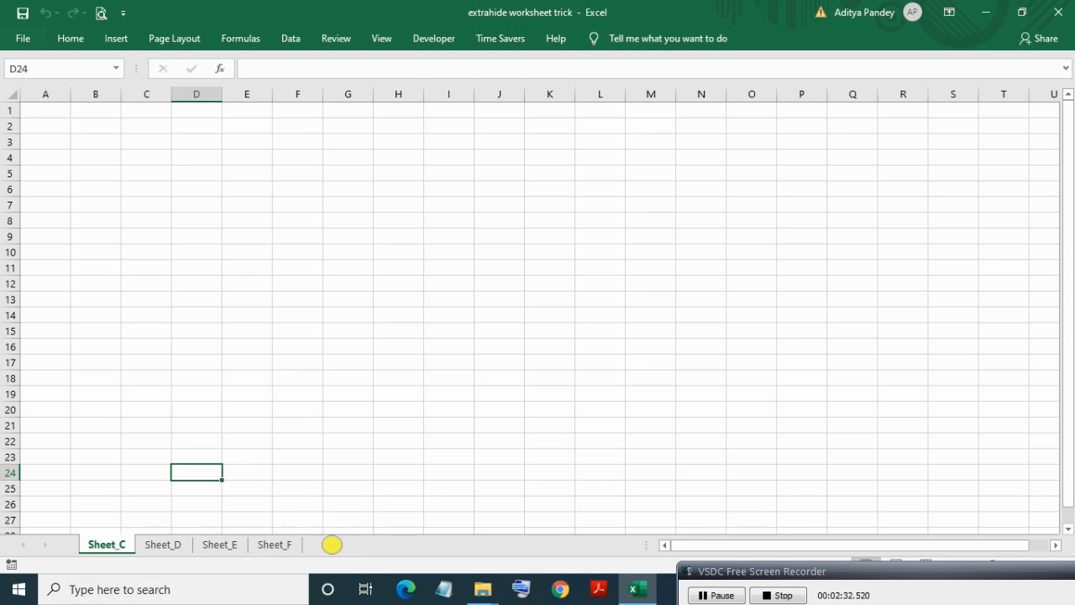
{"action": "left_click", "coordinate": [332, 544]}
{"action": "left_click", "coordinate": [94, 446]}
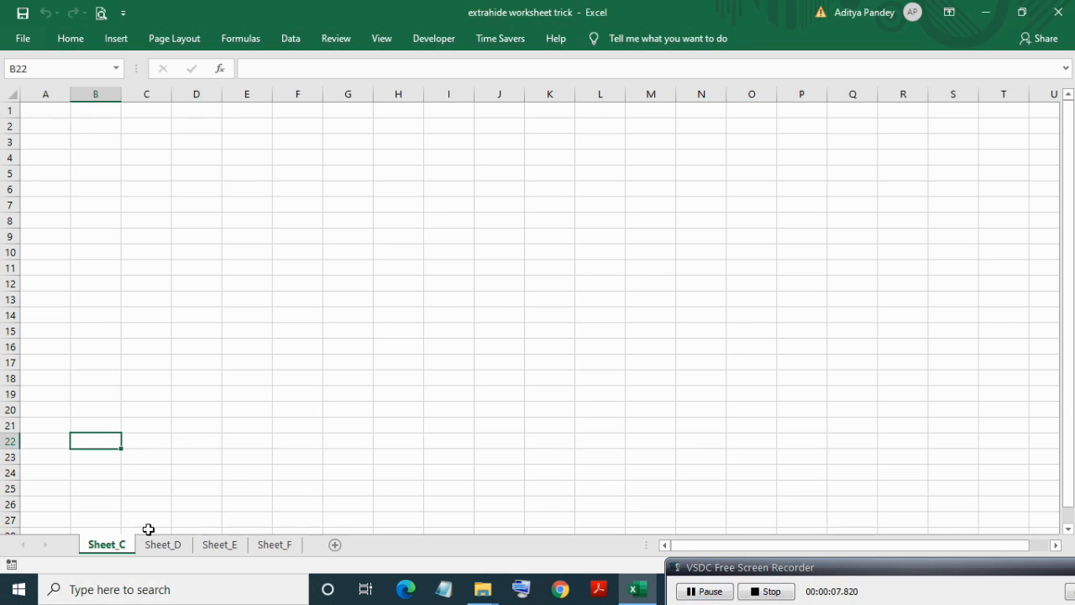
Remove the workbook structure protection by entering its password.
{"action": "right_click", "coordinate": [112, 546]}
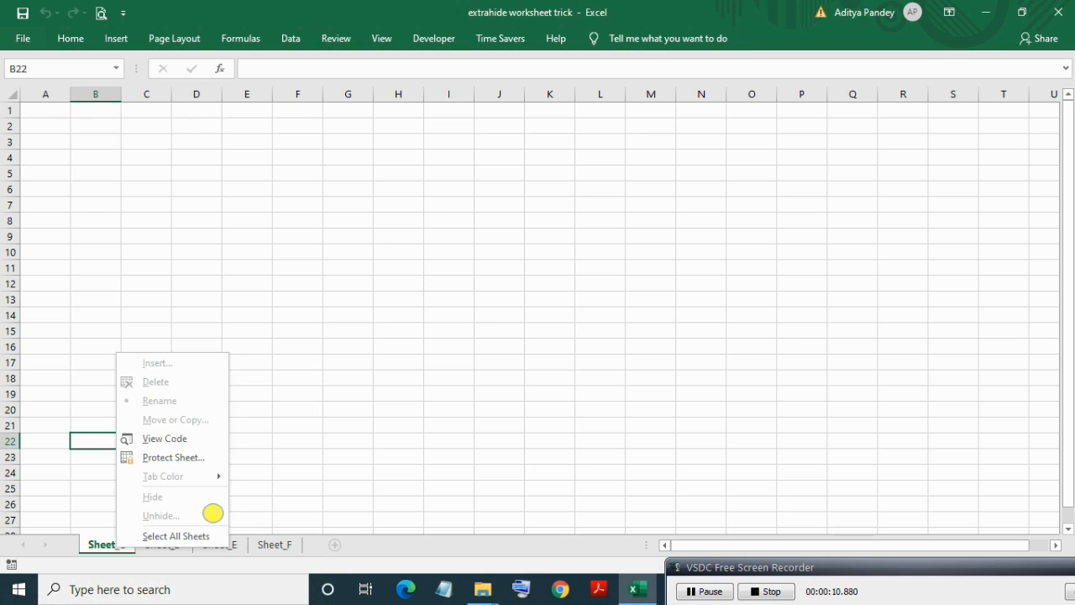
{"action": "left_click", "coordinate": [290, 509]}
{"action": "left_click", "coordinate": [336, 38]}
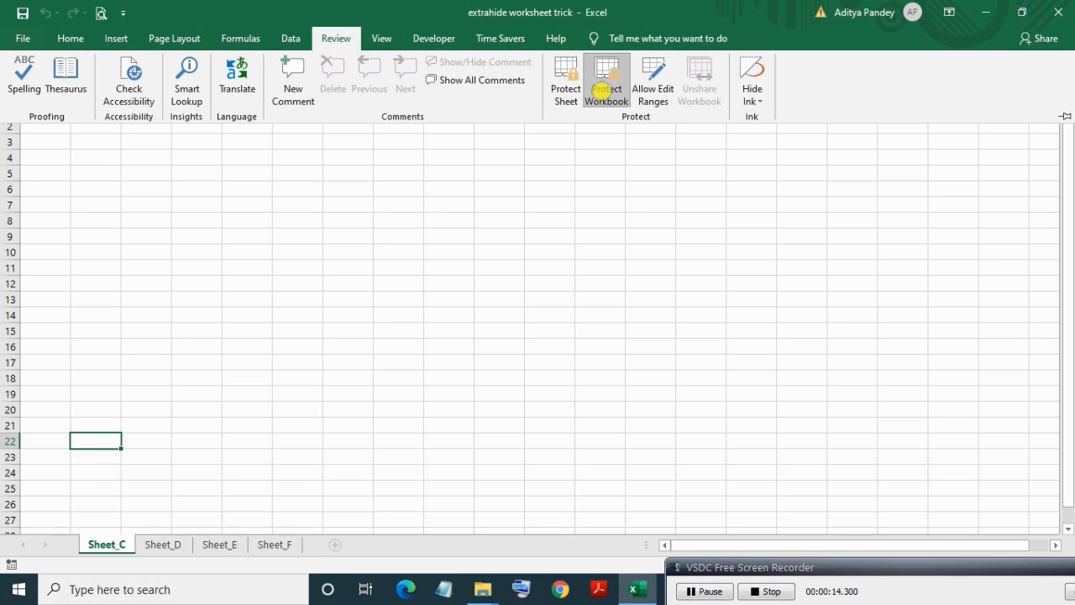
{"action": "left_click", "coordinate": [604, 90]}
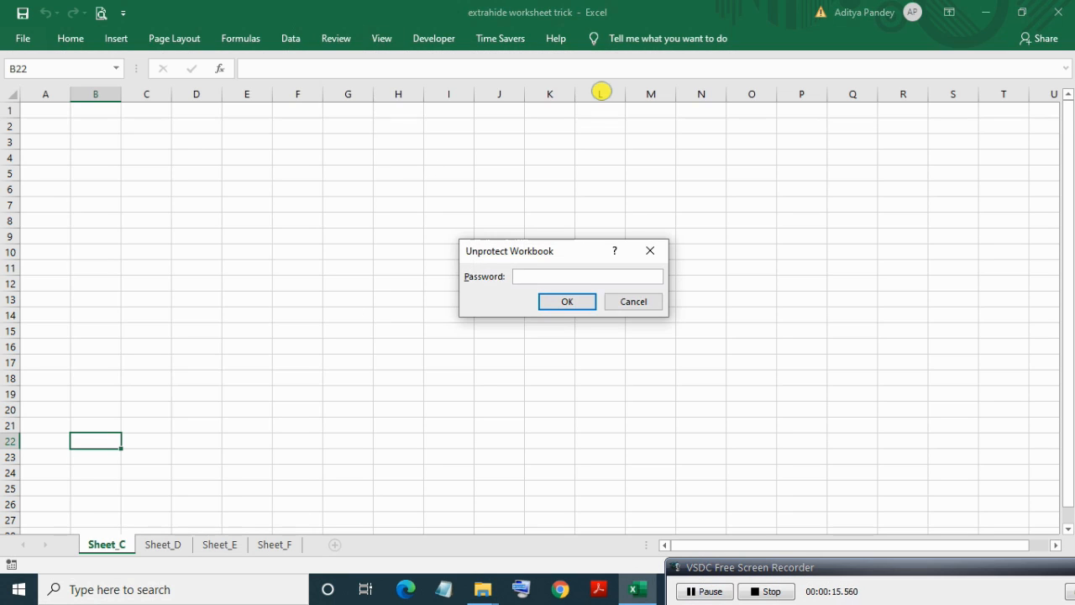
{"action": "type", "text": "12"}
{"action": "key", "text": "Return"}
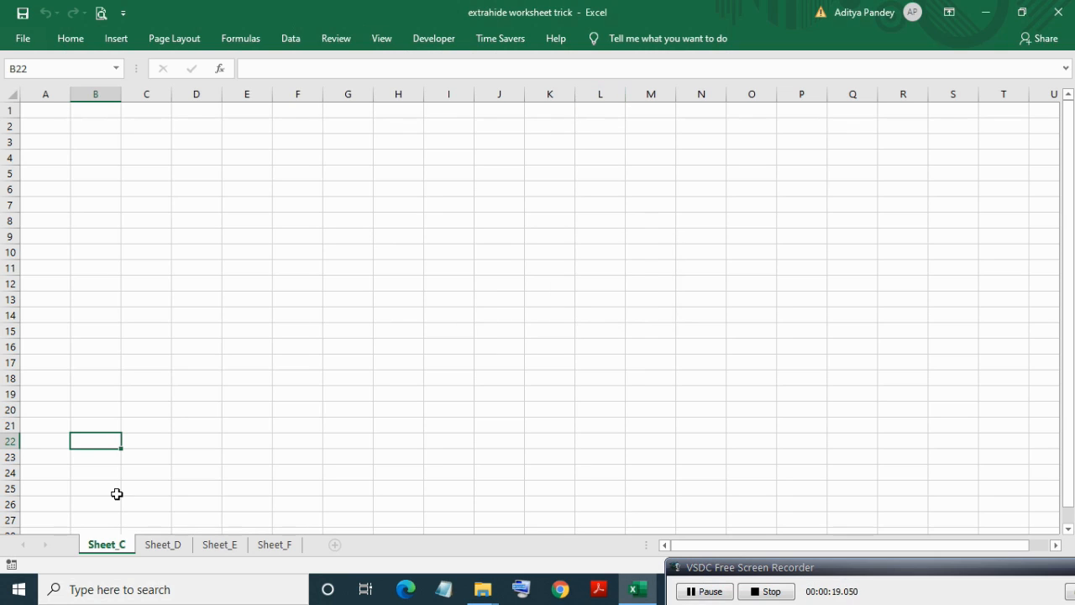
Unhide Sheet_A and then Sheet_B from the sheet tab menu.
{"action": "right_click", "coordinate": [101, 545]}
{"action": "left_click", "coordinate": [147, 513]}
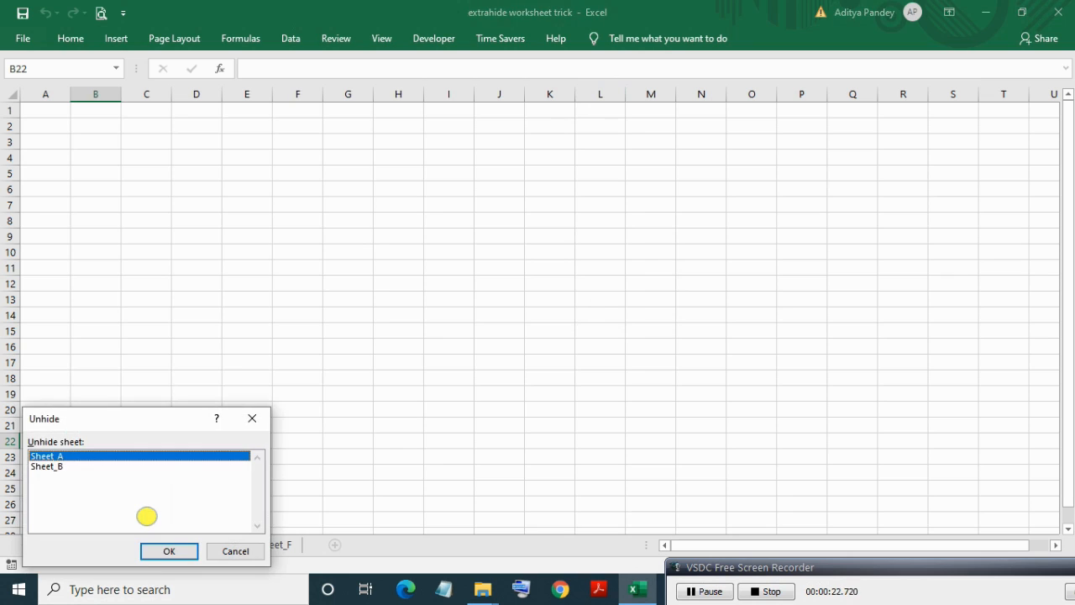
{"action": "left_click", "coordinate": [159, 548]}
{"action": "right_click", "coordinate": [126, 544]}
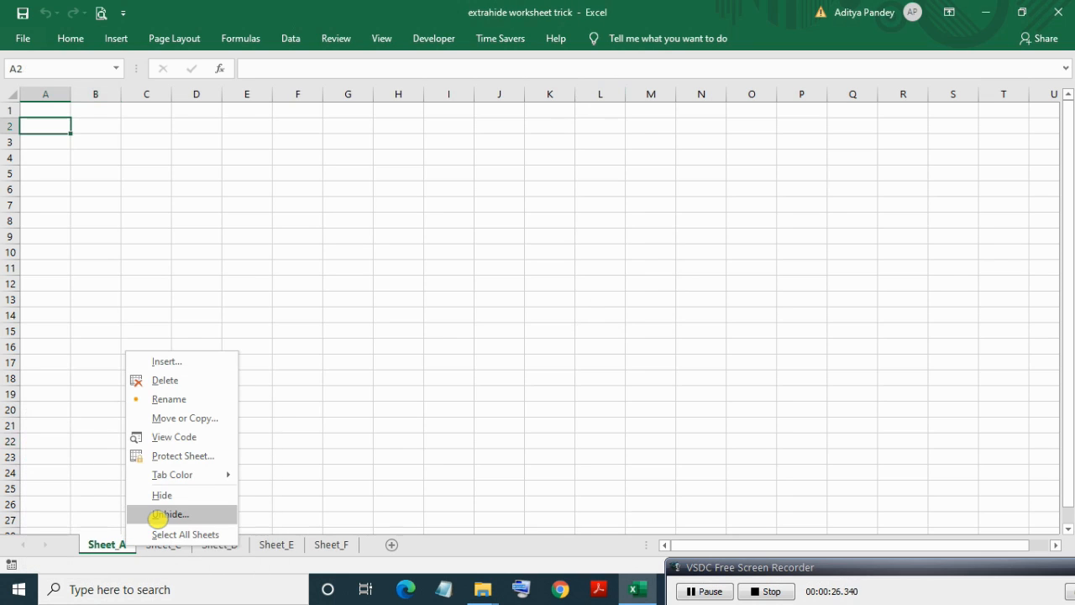
{"action": "left_click", "coordinate": [157, 513]}
{"action": "left_click", "coordinate": [174, 548]}
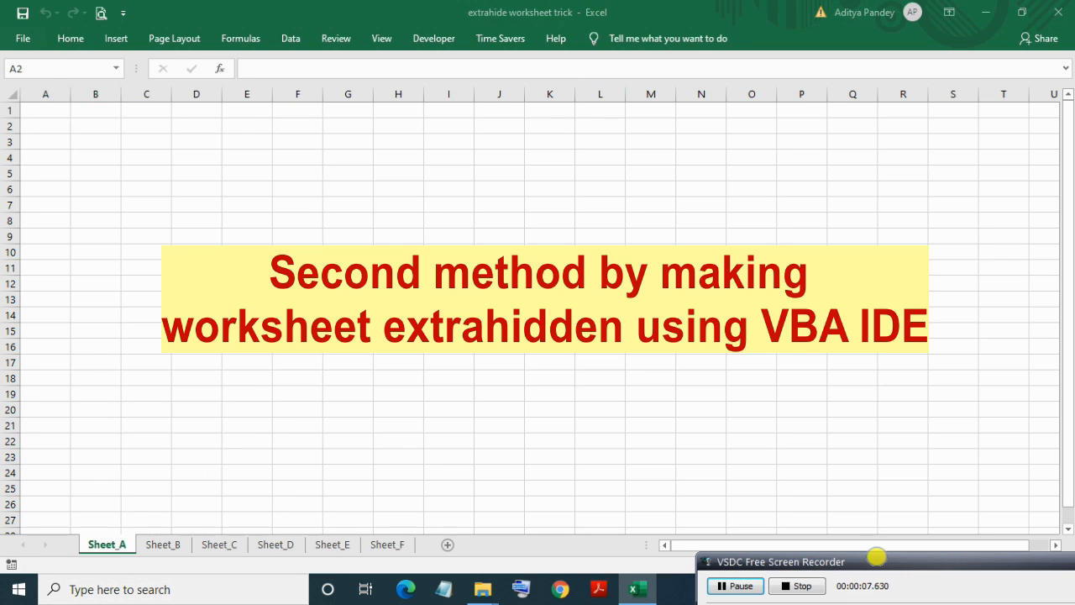
Open the VBA editor with Alt+F11, select Sheet1 (Sheet_A) and show its properties with F4.
{"action": "left_click", "coordinate": [32, 119]}
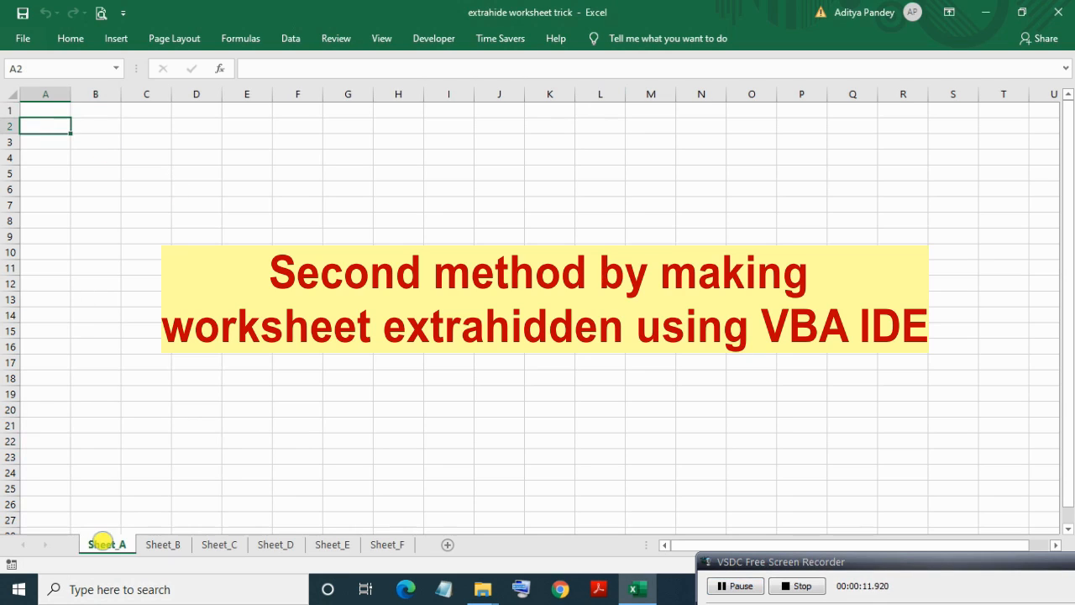
{"action": "left_click", "coordinate": [148, 445]}
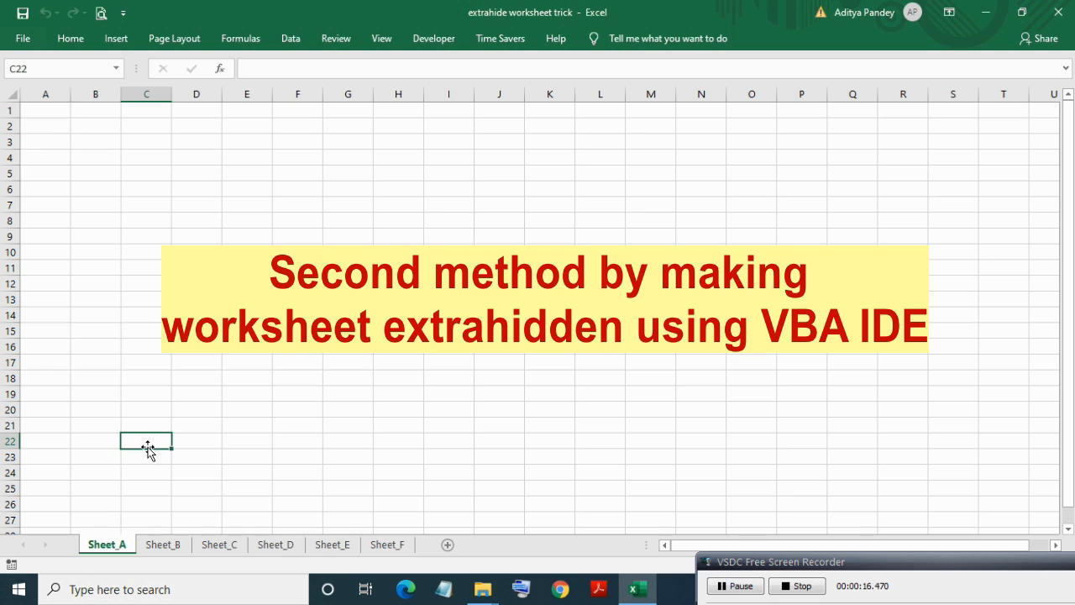
{"action": "key", "text": "alt+F11"}
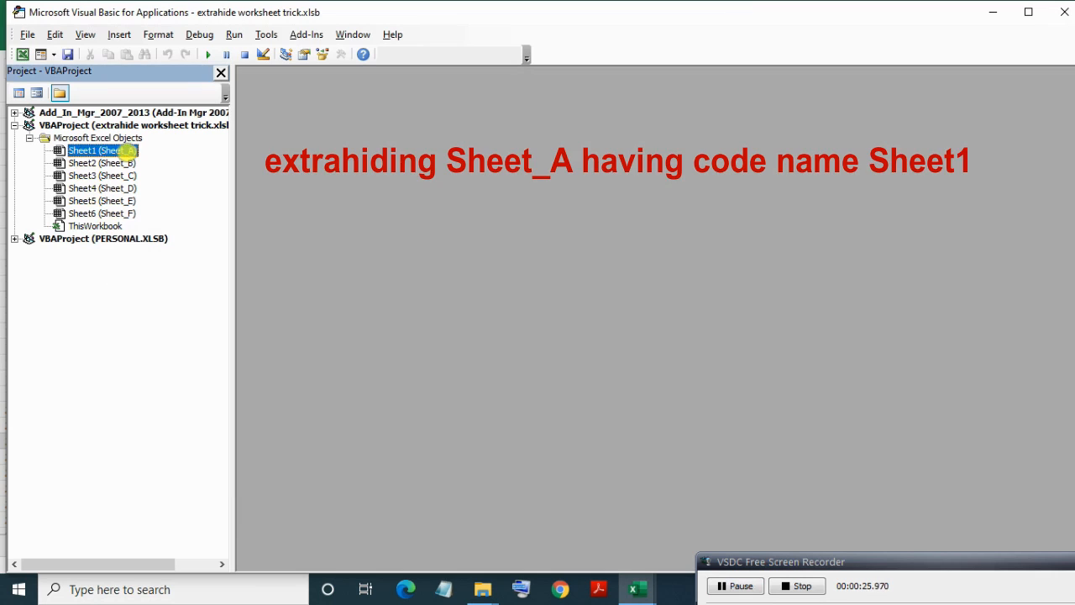
{"action": "double_click", "coordinate": [121, 151]}
{"action": "left_click", "coordinate": [122, 151]}
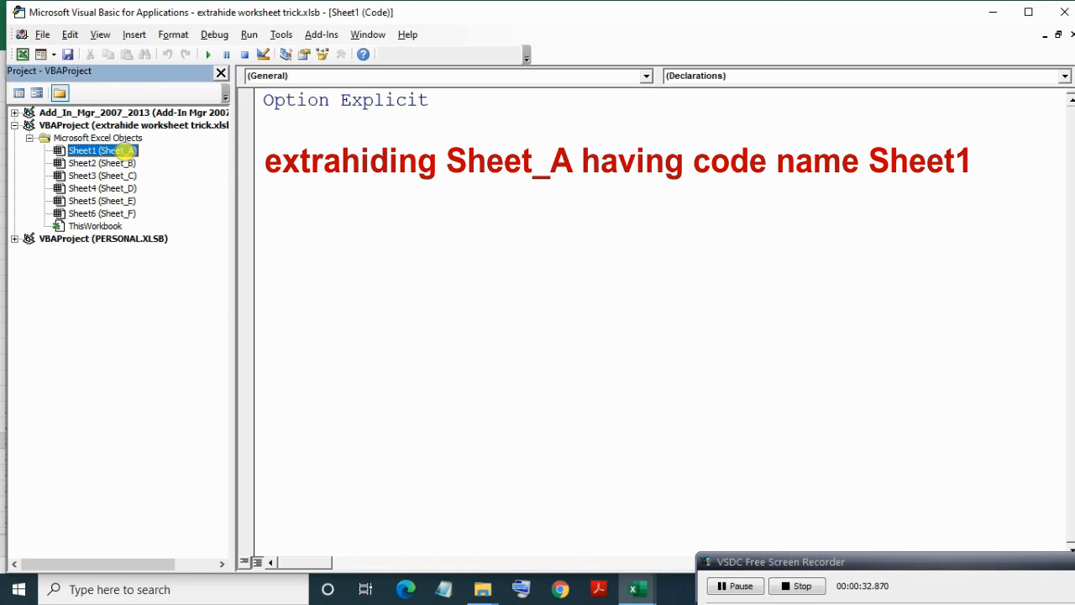
{"action": "key", "text": "F4"}
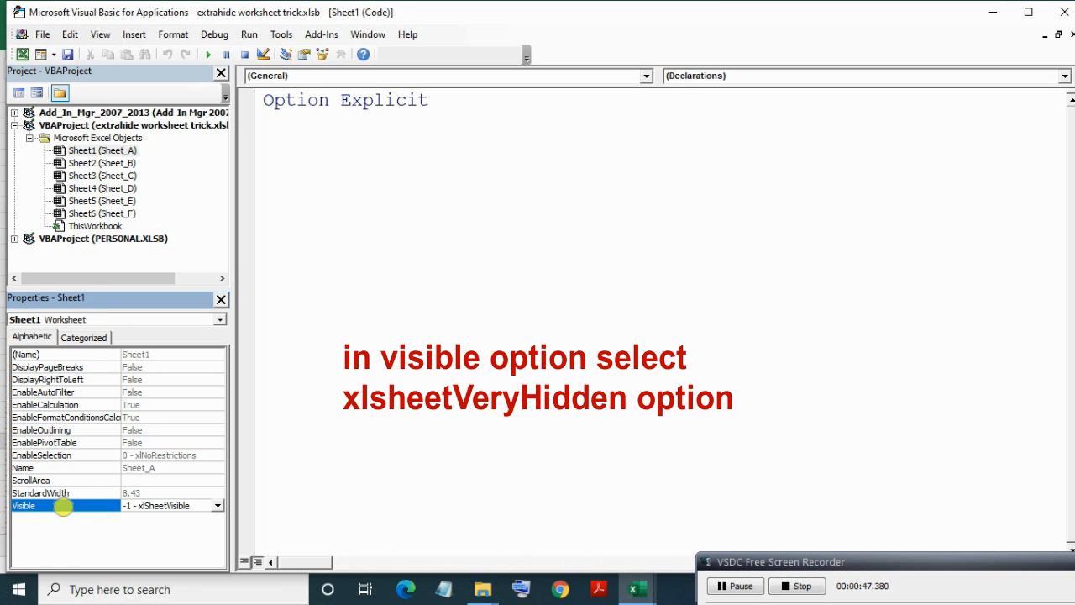
Set Sheet1's Visible property to 2 - xlSheetVeryHidden in the Properties window.
{"action": "left_click", "coordinate": [216, 505]}
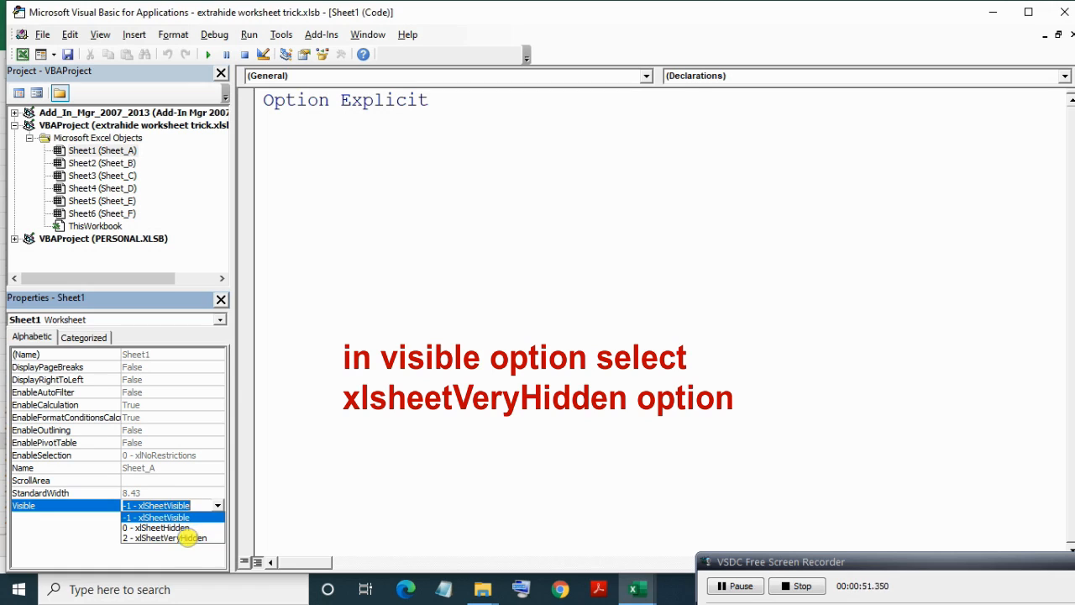
{"action": "left_click", "coordinate": [187, 538]}
{"action": "left_click", "coordinate": [117, 152]}
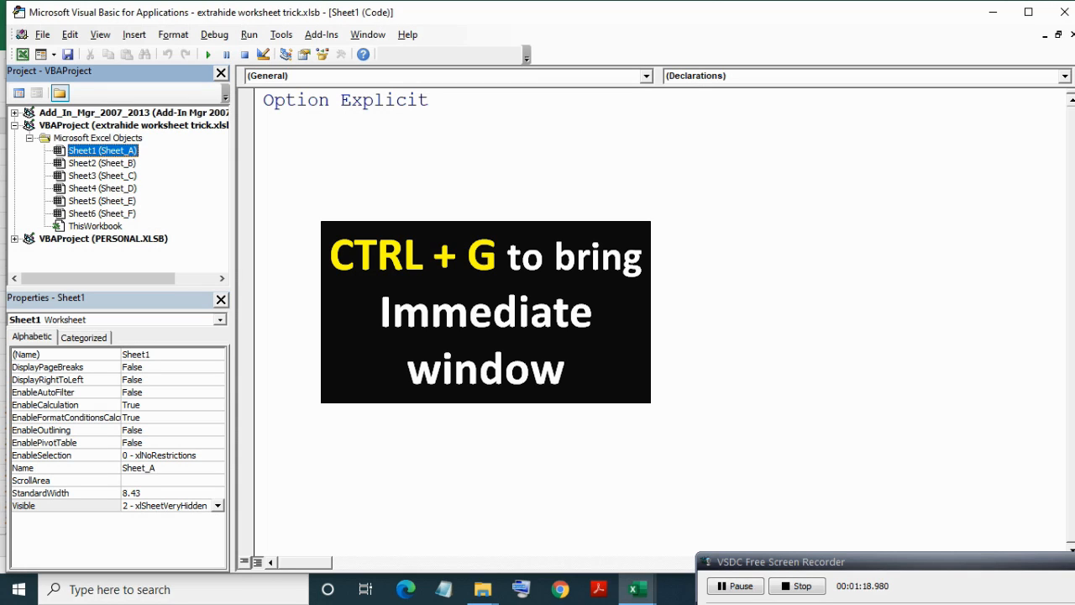
Run Sheet1.Visible=xlSheetVeryHidden in the Immediate window using auto-completion.
{"action": "key", "text": "ctrl+g"}
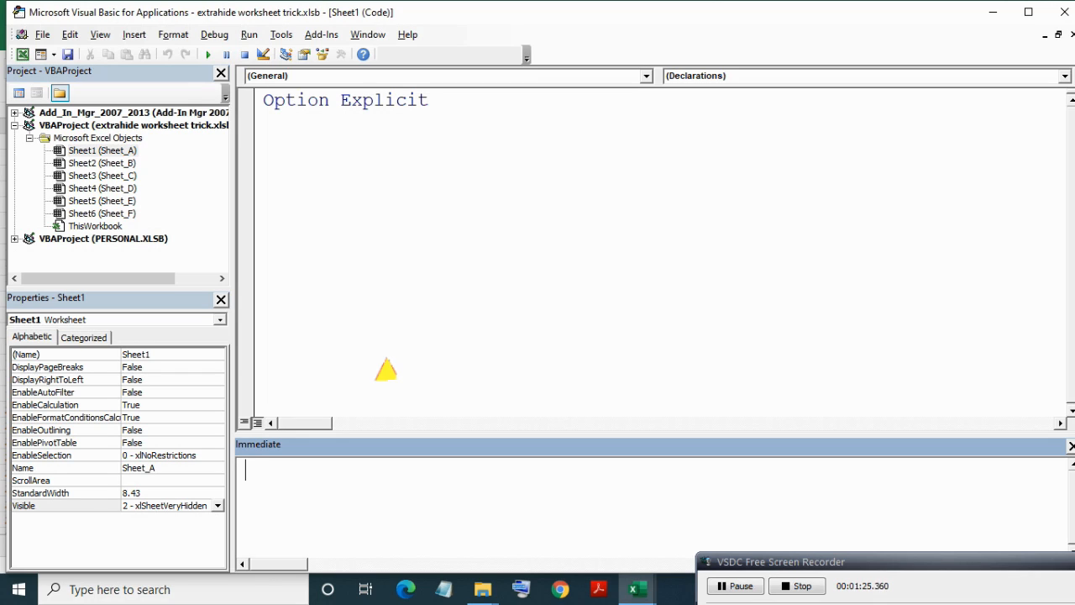
{"action": "key", "text": "ctrl+j"}
{"action": "type", "text": "shee"}
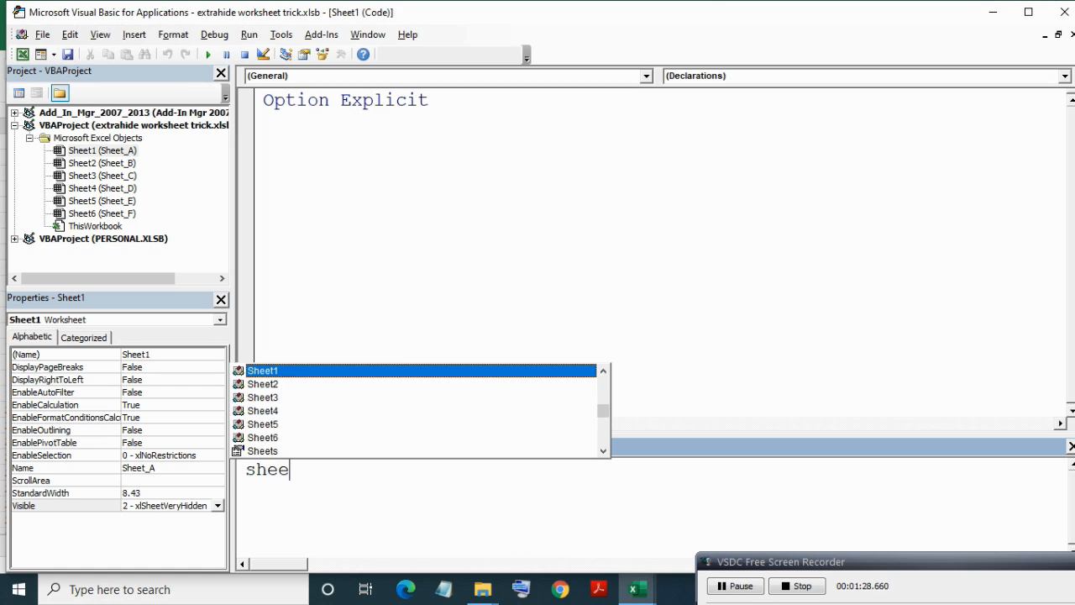
{"action": "key", "text": "Tab"}
{"action": "type", "text": ".vi"}
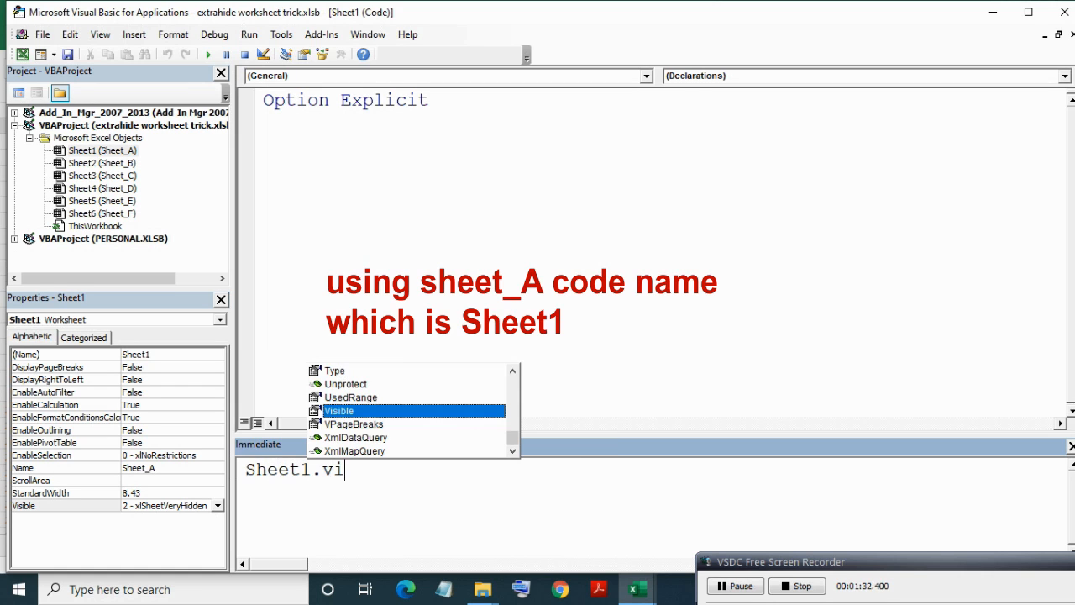
{"action": "key", "text": "Tab"}
{"action": "type", "text": "="}
{"action": "key", "text": "Down"}
{"action": "key", "text": "Down"}
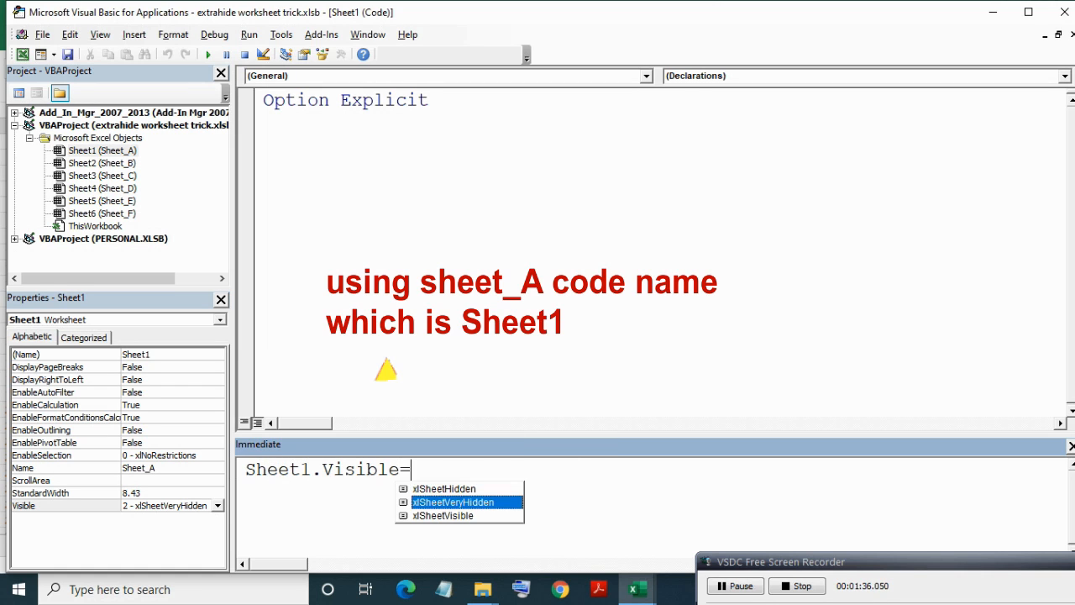
{"action": "key", "text": "Tab"}
{"action": "key", "text": "Return"}
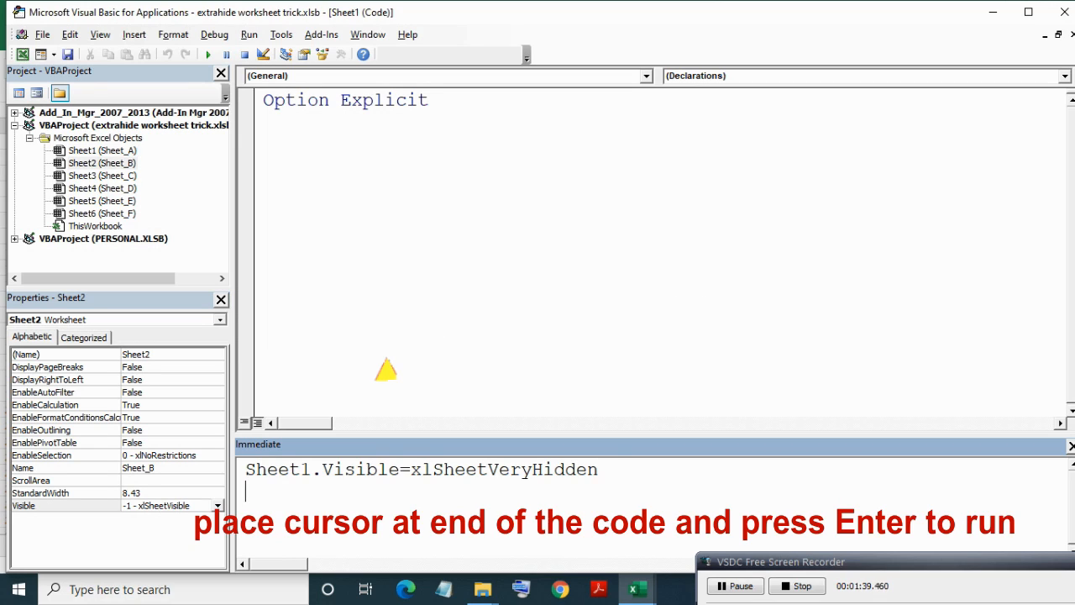
{"action": "left_click", "coordinate": [95, 150]}
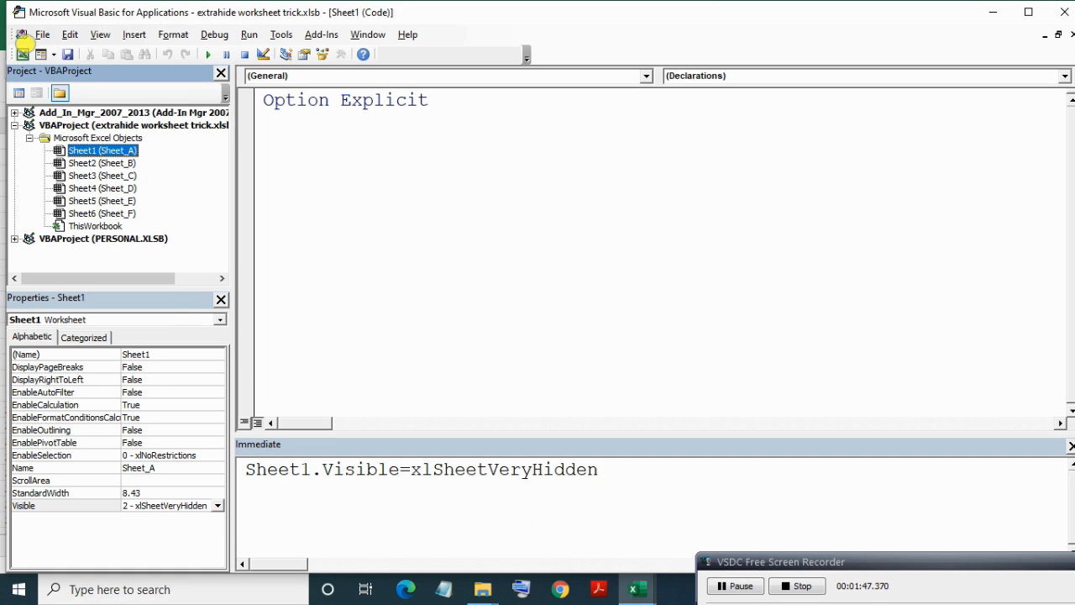
{"action": "left_click", "coordinate": [22, 54]}
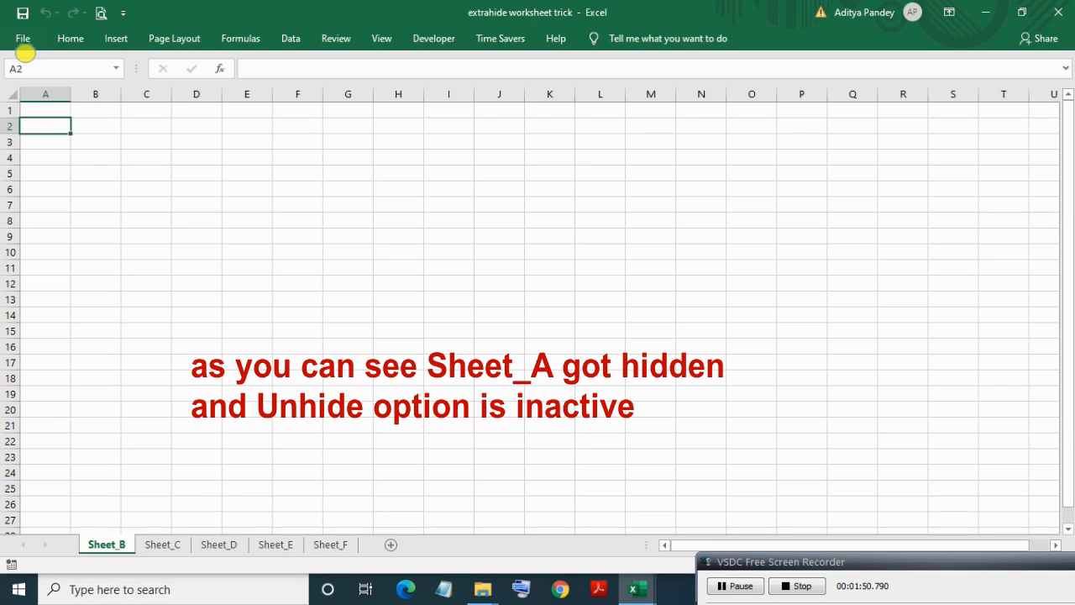
{"action": "right_click", "coordinate": [99, 542]}
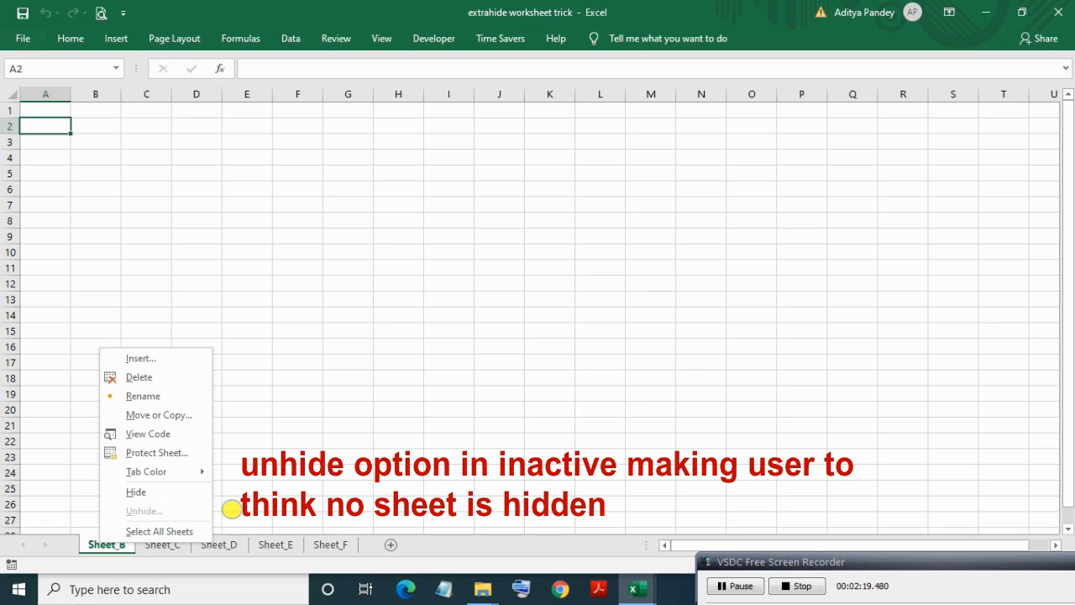
{"action": "left_click", "coordinate": [300, 481]}
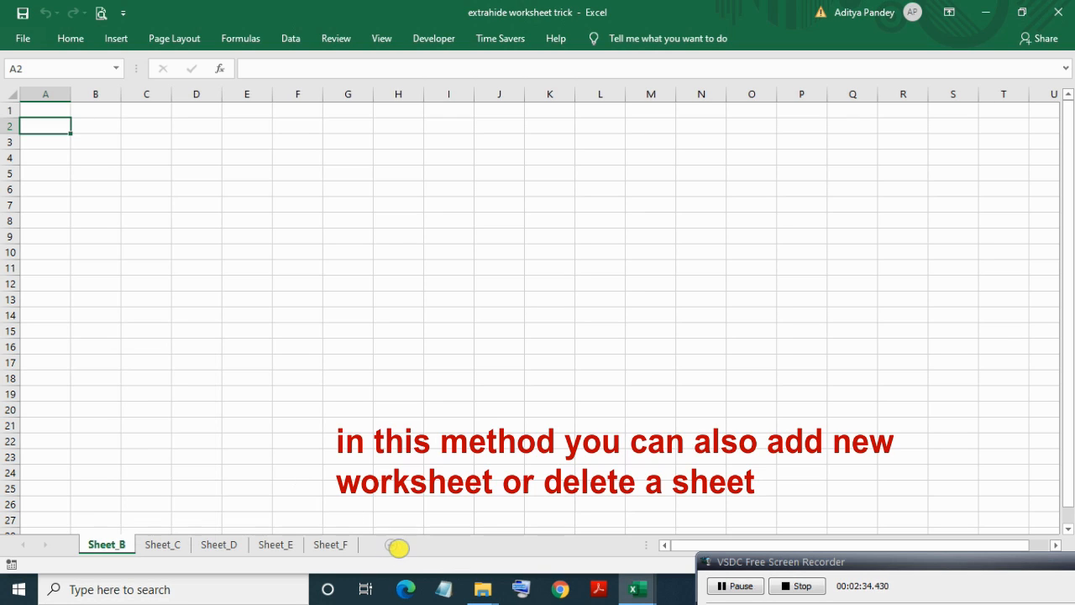
{"action": "left_click", "coordinate": [392, 546]}
{"action": "right_click", "coordinate": [170, 544]}
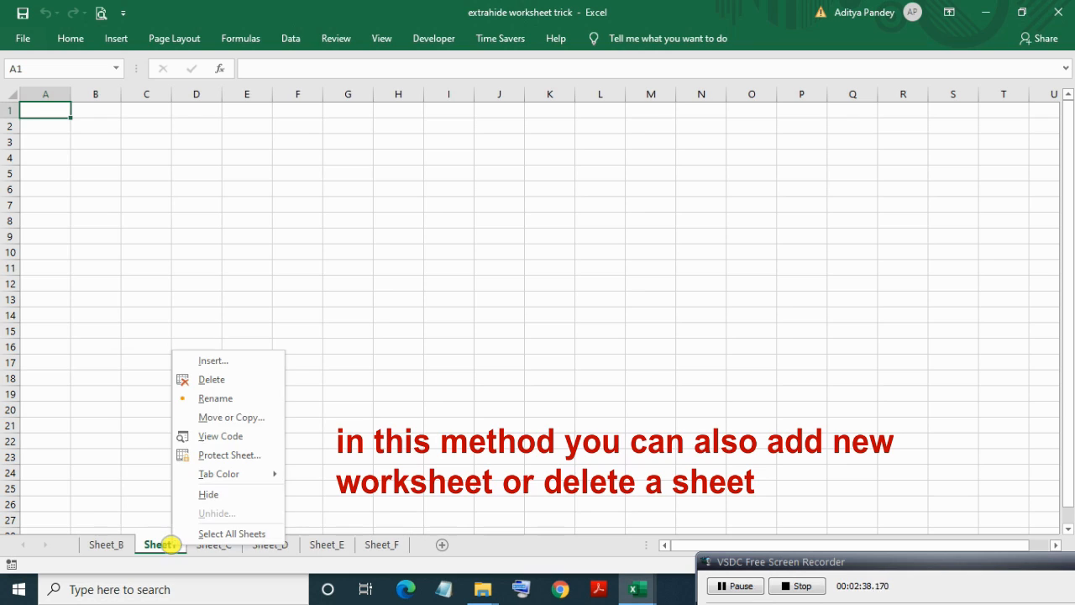
{"action": "left_click", "coordinate": [202, 379]}
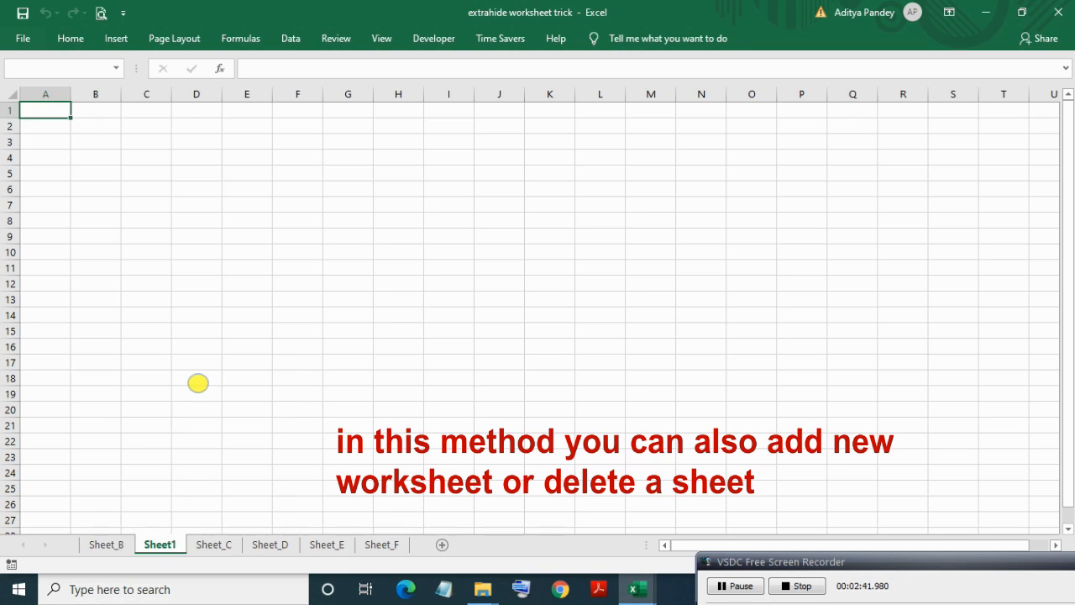
{"action": "left_click", "coordinate": [512, 339]}
{"action": "left_click", "coordinate": [113, 542]}
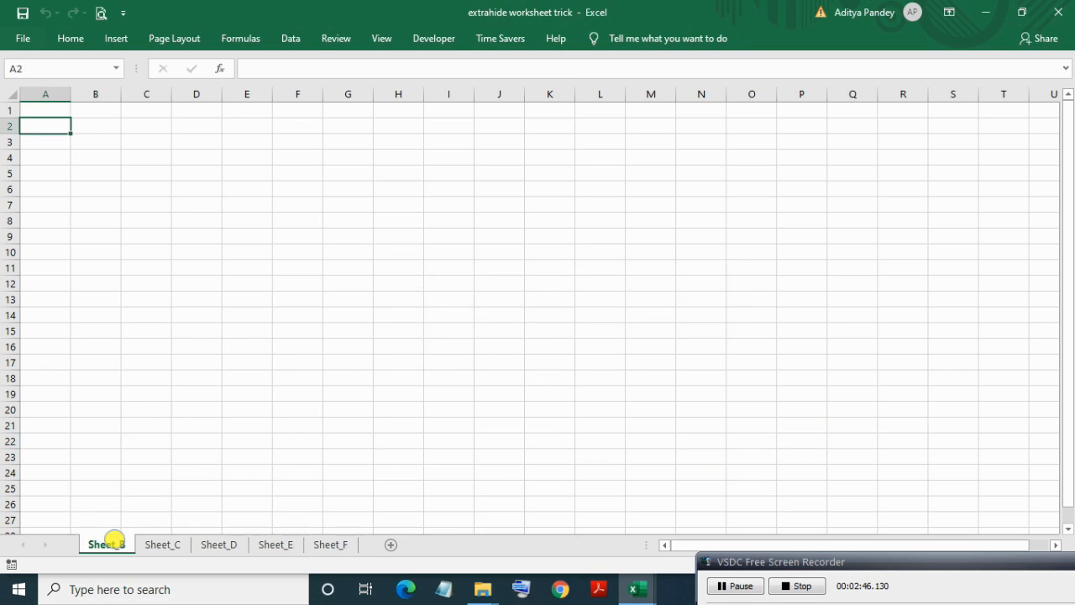
{"action": "right_click", "coordinate": [114, 541]}
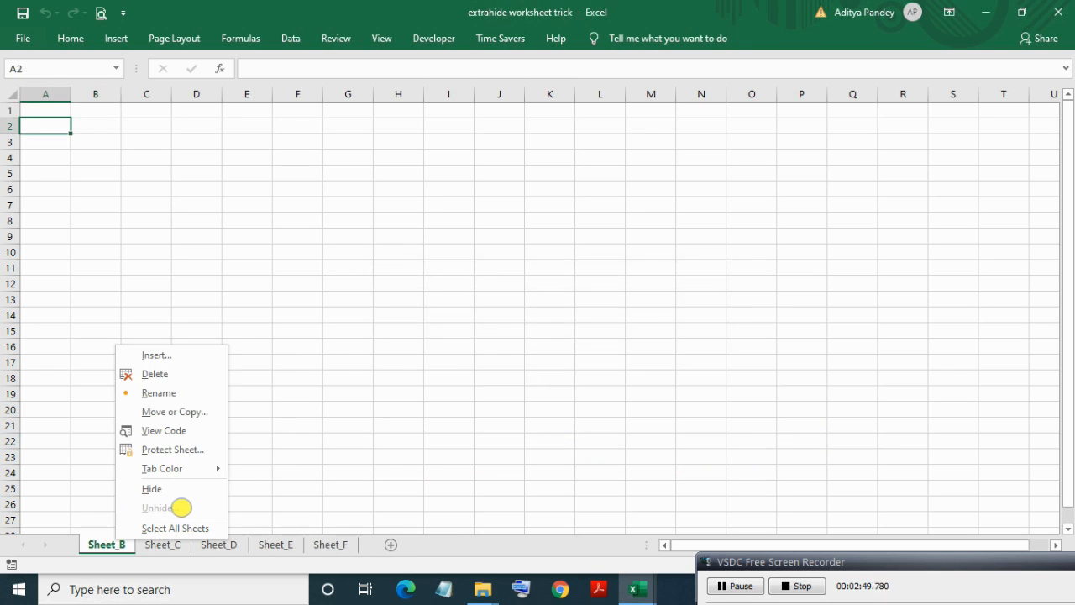
{"action": "left_click", "coordinate": [347, 478]}
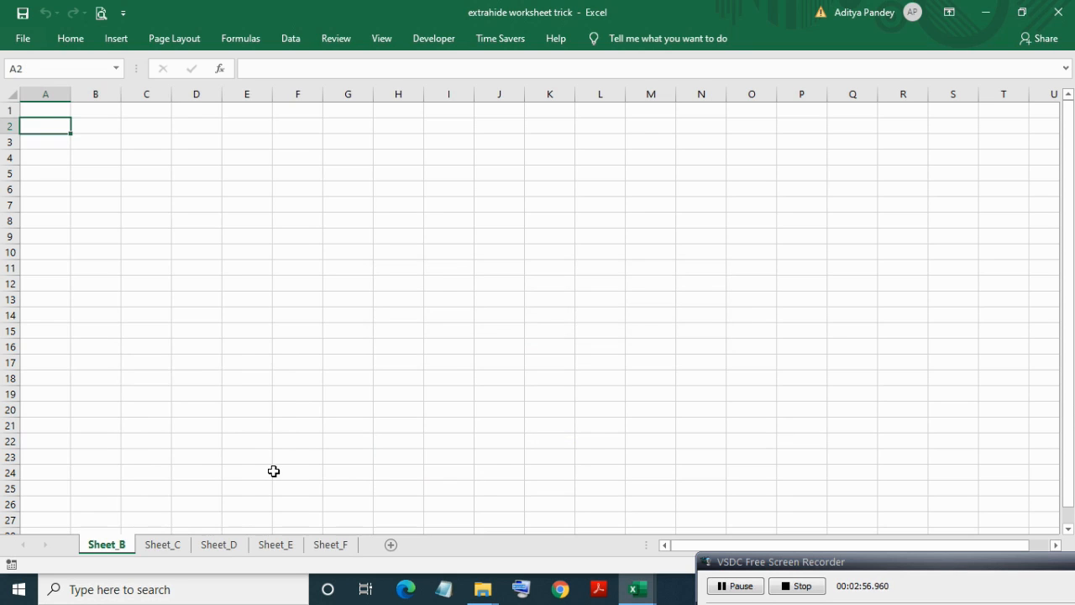
Return to the VBA editor and select Sheet1 (Sheet_A) to view its properties.
{"action": "key", "text": "alt+F11"}
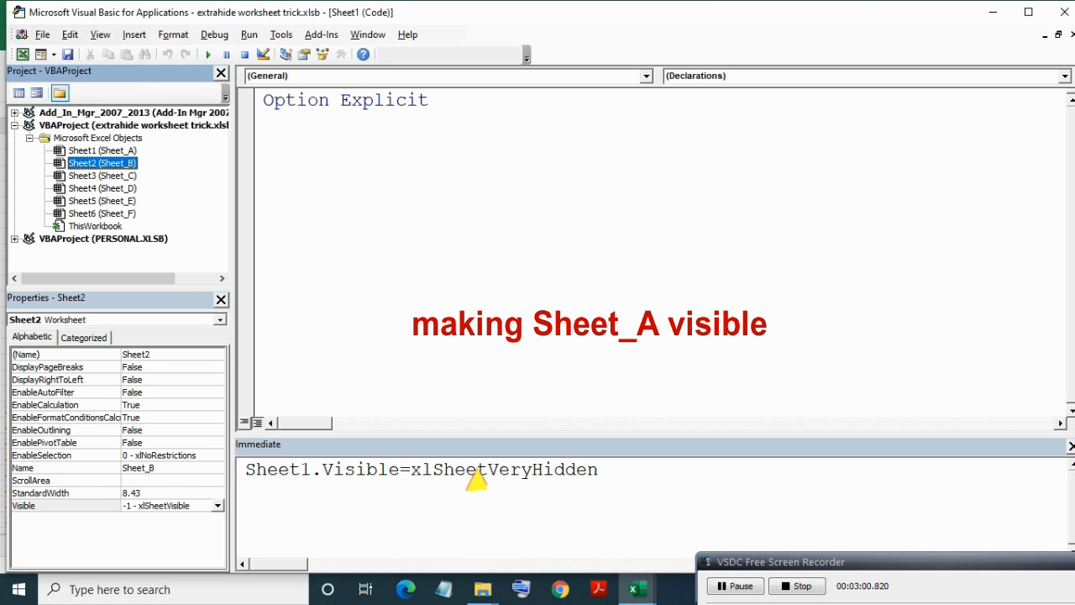
{"action": "double_click", "coordinate": [474, 470]}
{"action": "left_click", "coordinate": [89, 137]}
{"action": "left_click", "coordinate": [84, 151]}
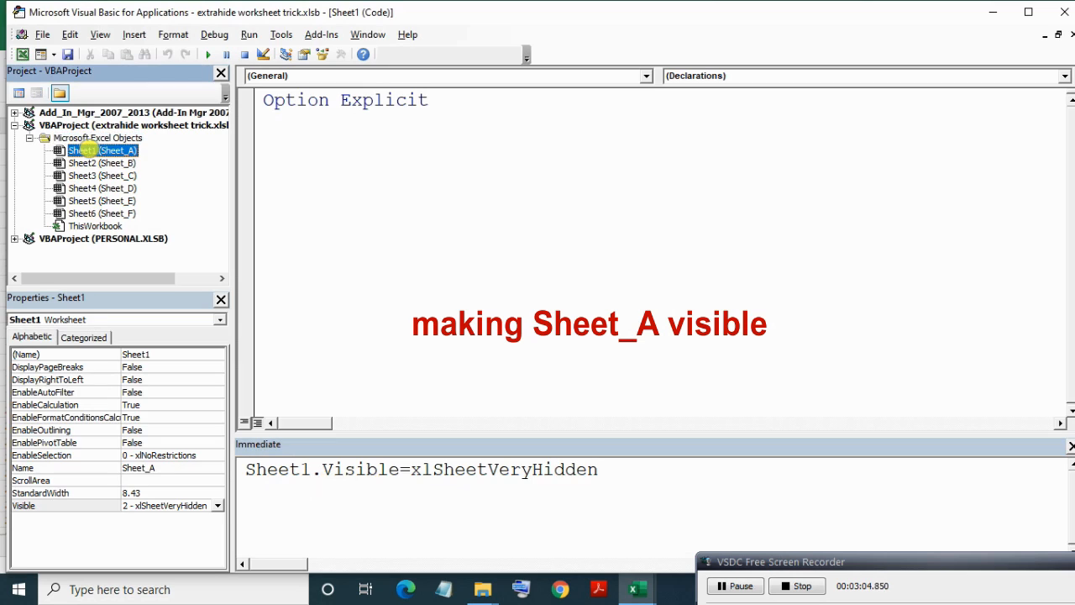
Change the Immediate statement to Sheet1.Visible=xlSheetVisible and run it.
{"action": "left_click", "coordinate": [457, 477]}
{"action": "double_click", "coordinate": [454, 474]}
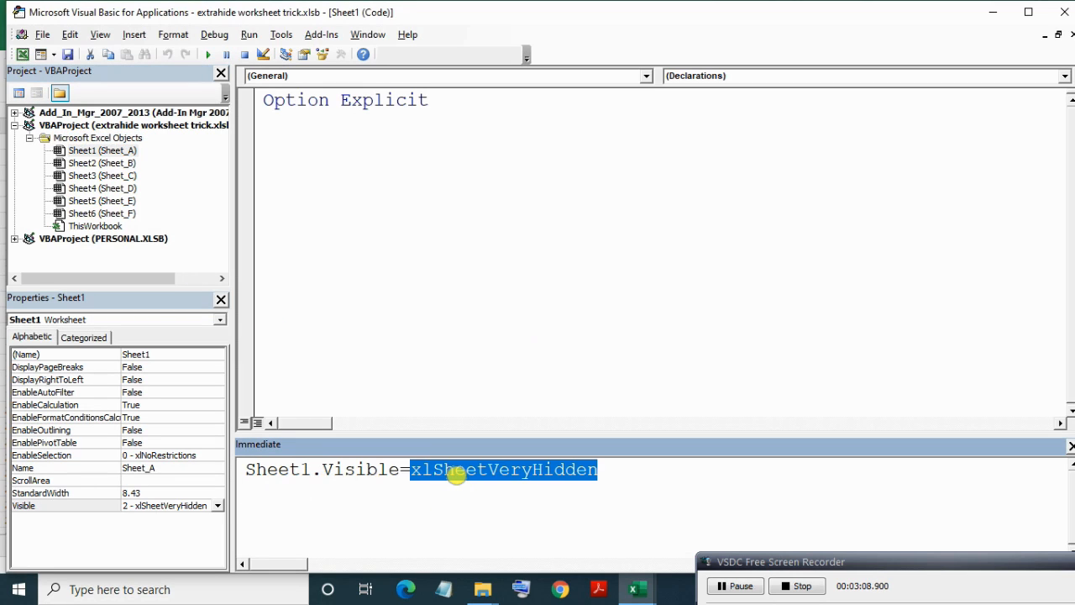
{"action": "key", "text": "BackSpace"}
{"action": "key", "text": "ctrl+shift+j"}
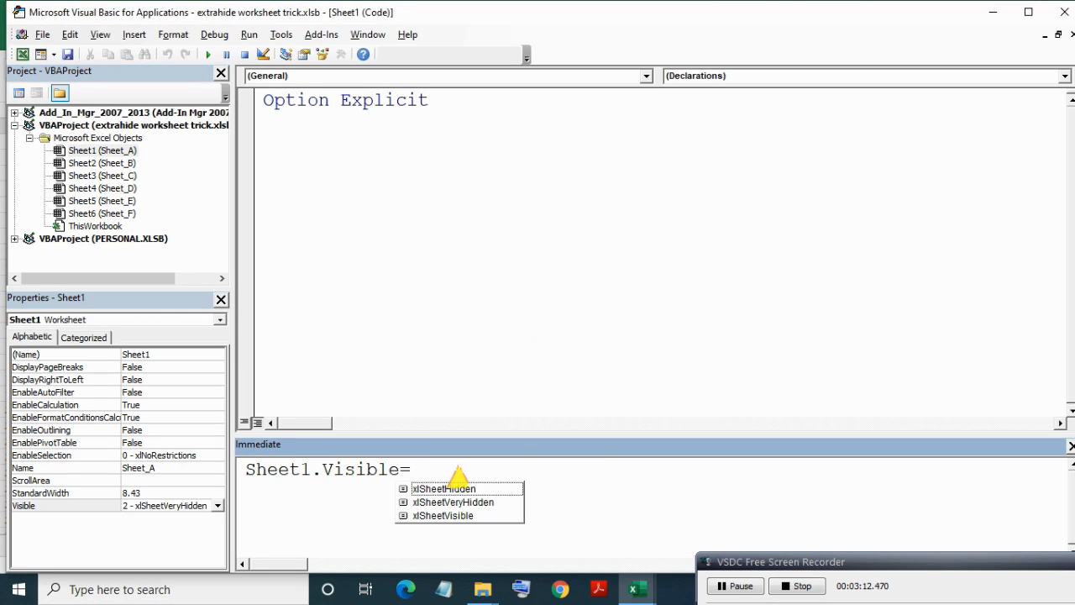
{"action": "key", "text": "Down"}
{"action": "key", "text": "Down"}
{"action": "key", "text": "Tab"}
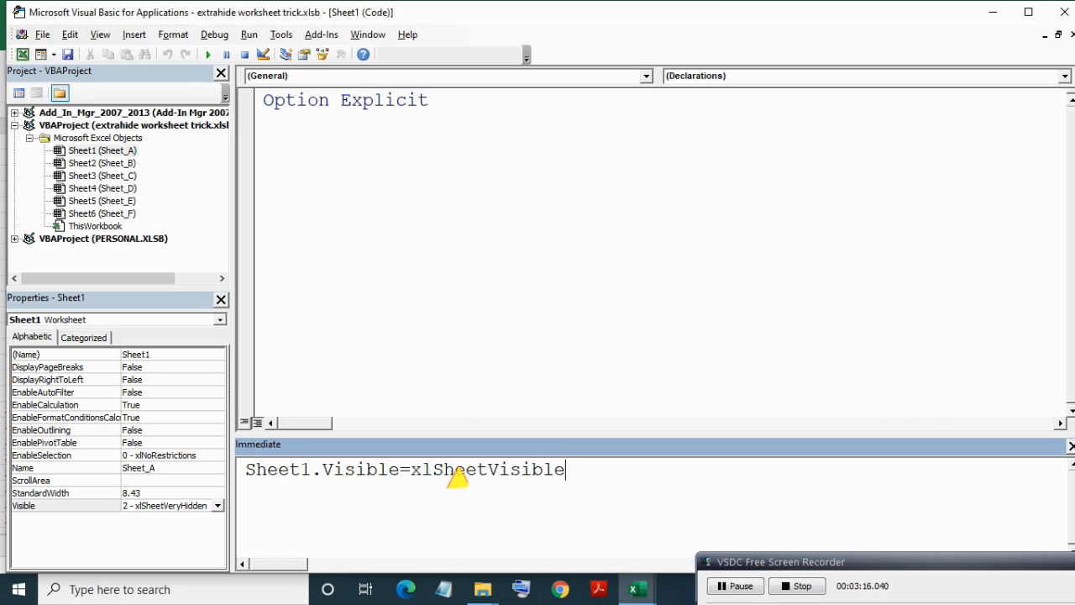
{"action": "key", "text": "Return"}
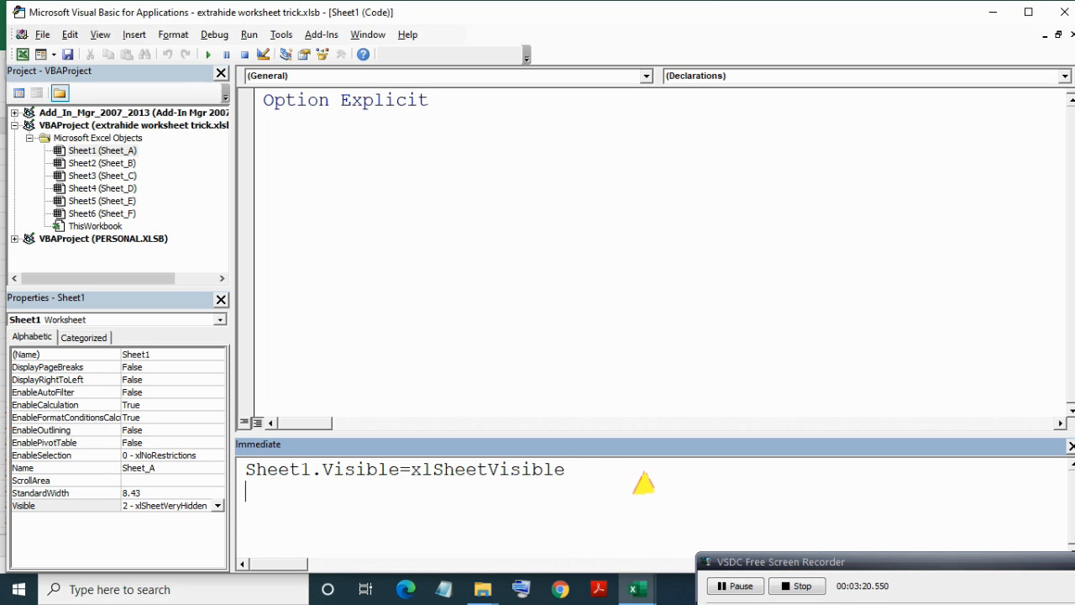
{"action": "left_click", "coordinate": [602, 471]}
{"action": "key", "text": "Return"}
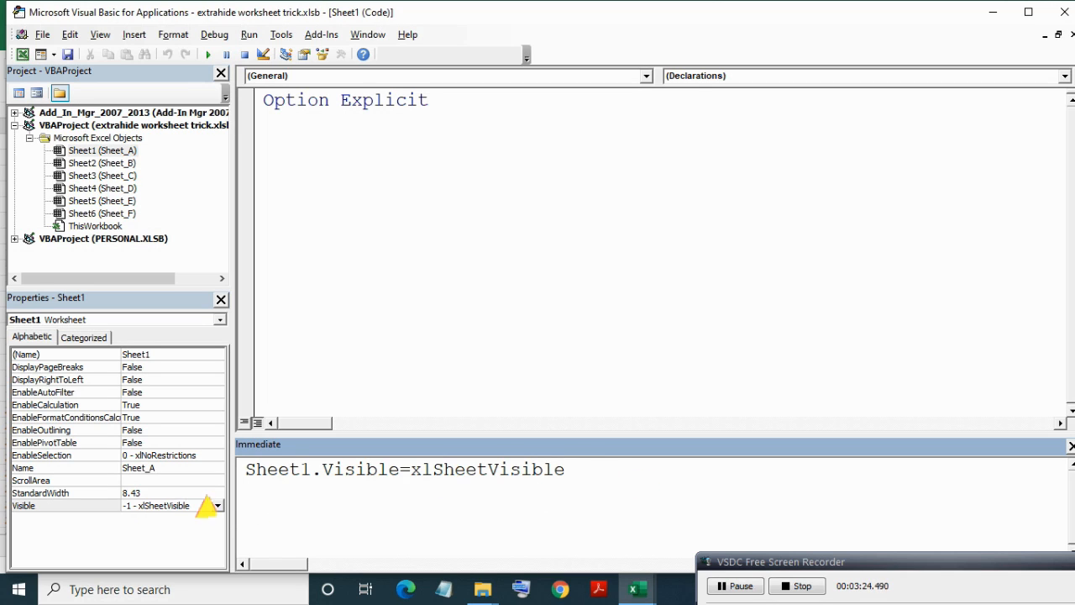
Keep Sheet_A's Visible property as visible, then return to Excel and open Sheet_A.
{"action": "left_click", "coordinate": [218, 503]}
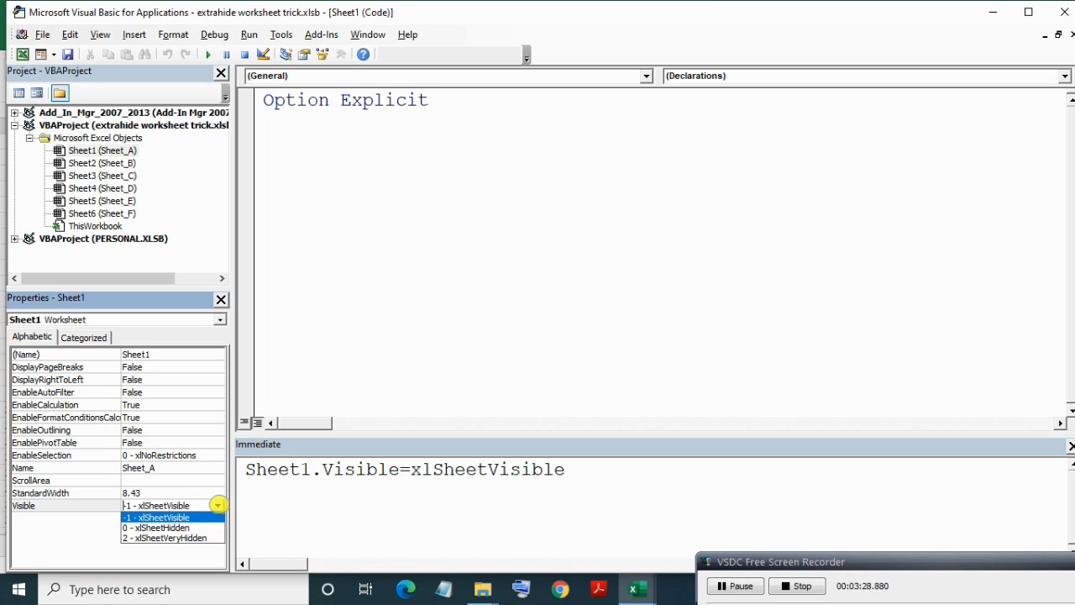
{"action": "left_click", "coordinate": [173, 520]}
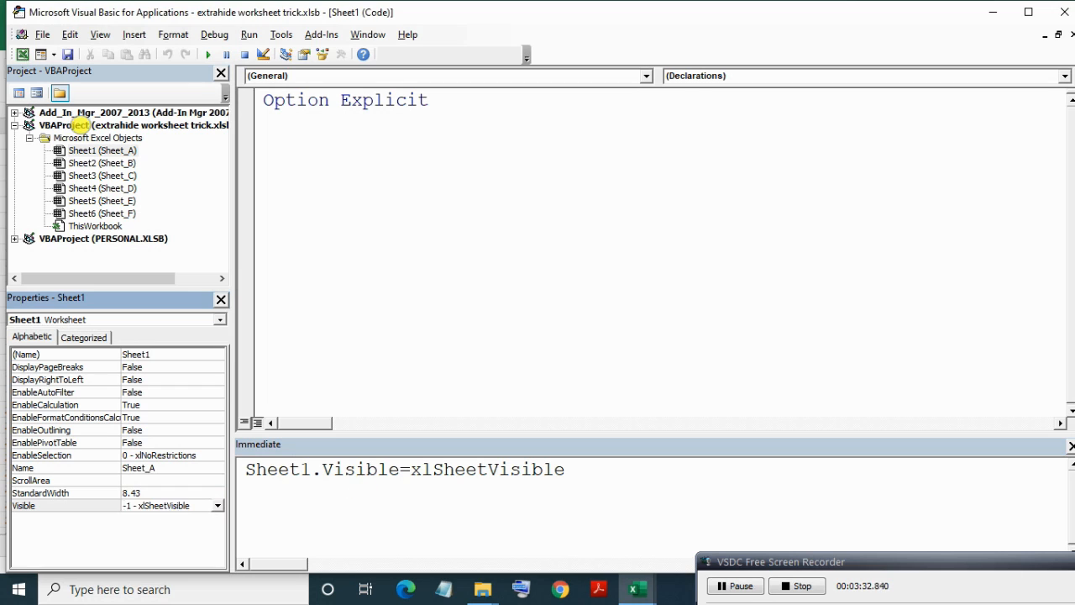
{"action": "left_click", "coordinate": [23, 54]}
{"action": "left_click", "coordinate": [122, 544]}
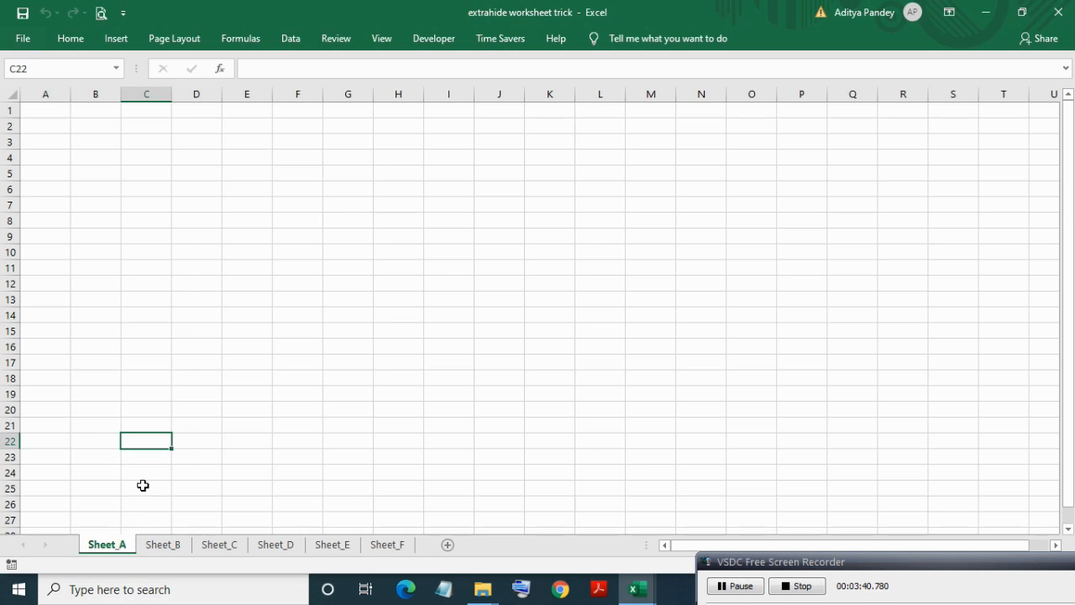
{"action": "left_click", "coordinate": [110, 544]}
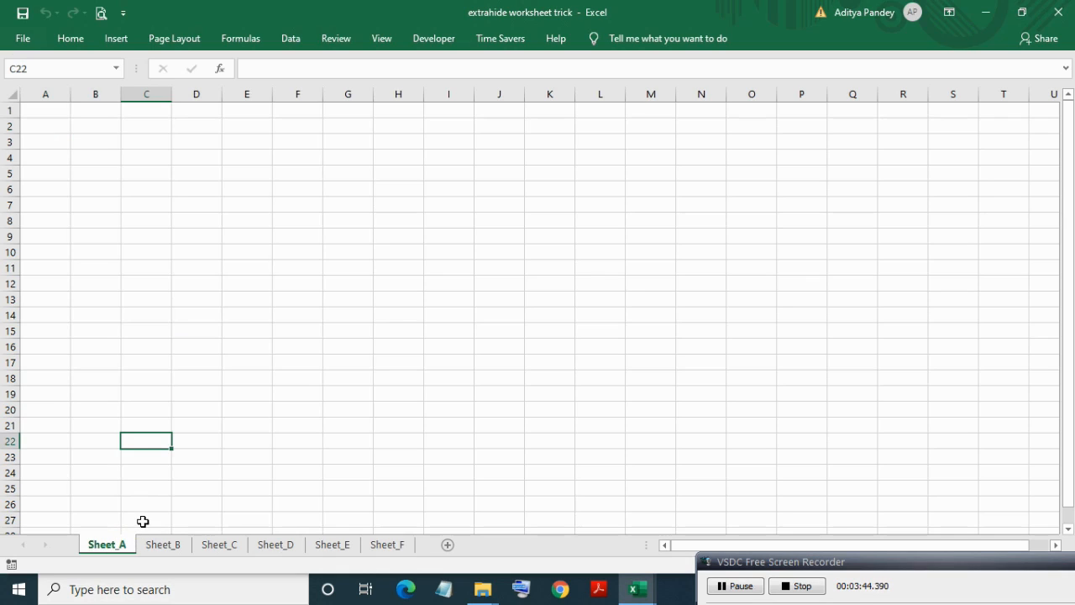